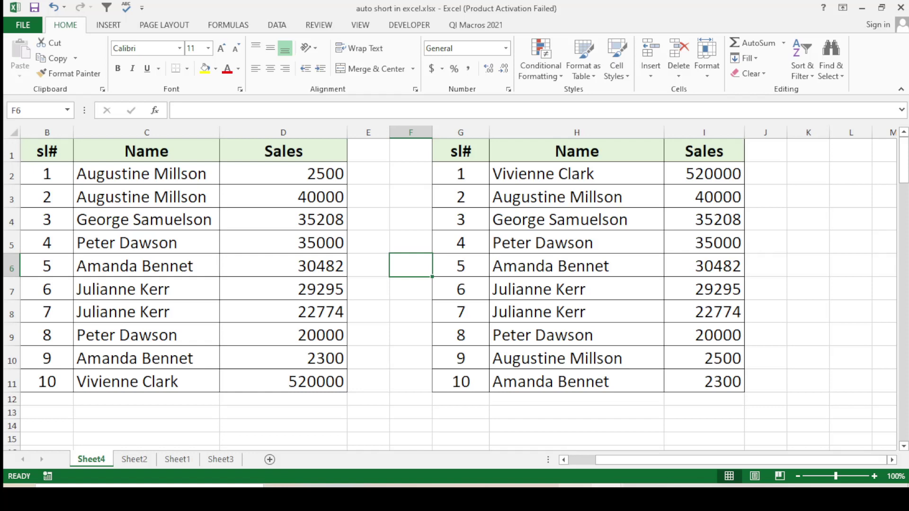
Point out the empty columns beside the tables and the original Sales values.
{"action": "left_click", "coordinate": [379, 201]}
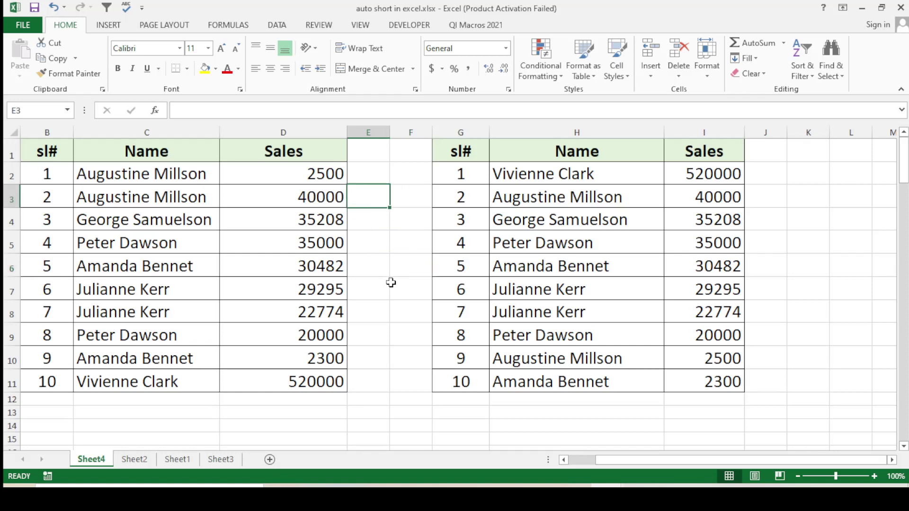
{"action": "left_click", "coordinate": [396, 268]}
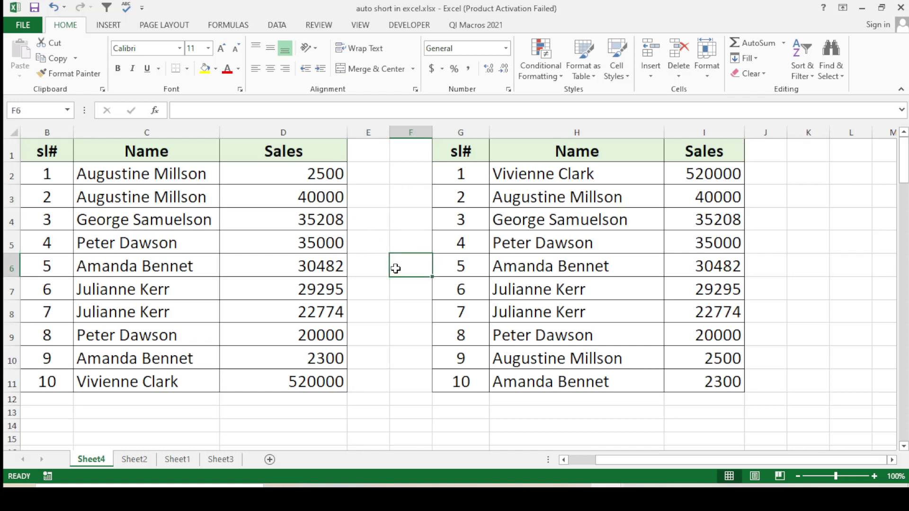
{"action": "left_click", "coordinate": [265, 182]}
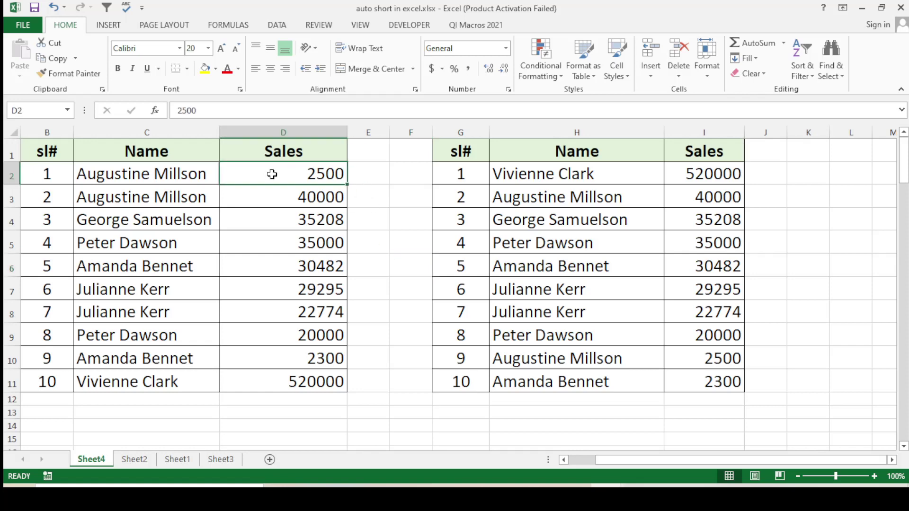
{"action": "left_click", "coordinate": [264, 237]}
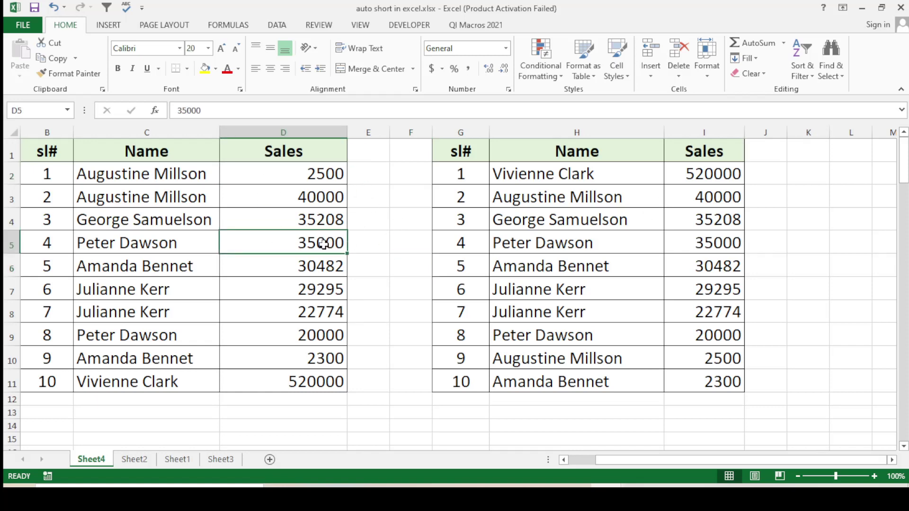
{"action": "left_click", "coordinate": [412, 182]}
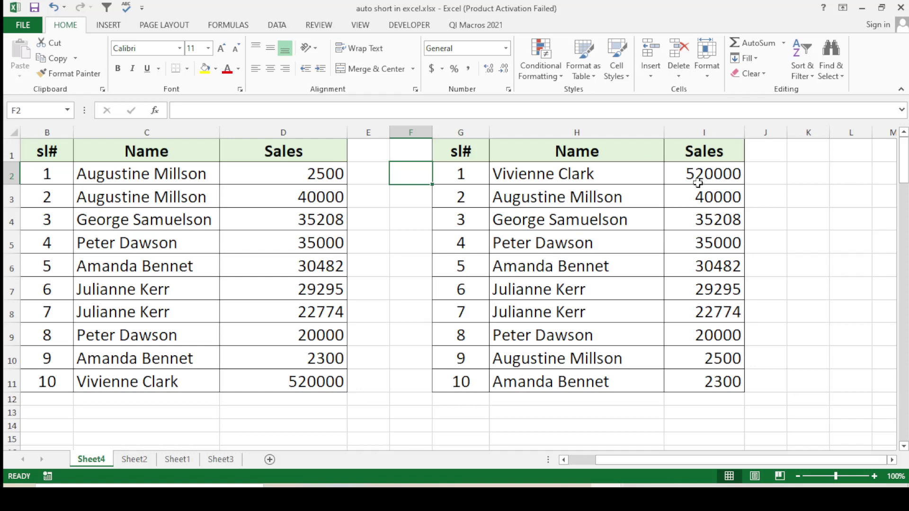
{"action": "left_click", "coordinate": [772, 174]}
{"action": "left_click", "coordinate": [789, 266]}
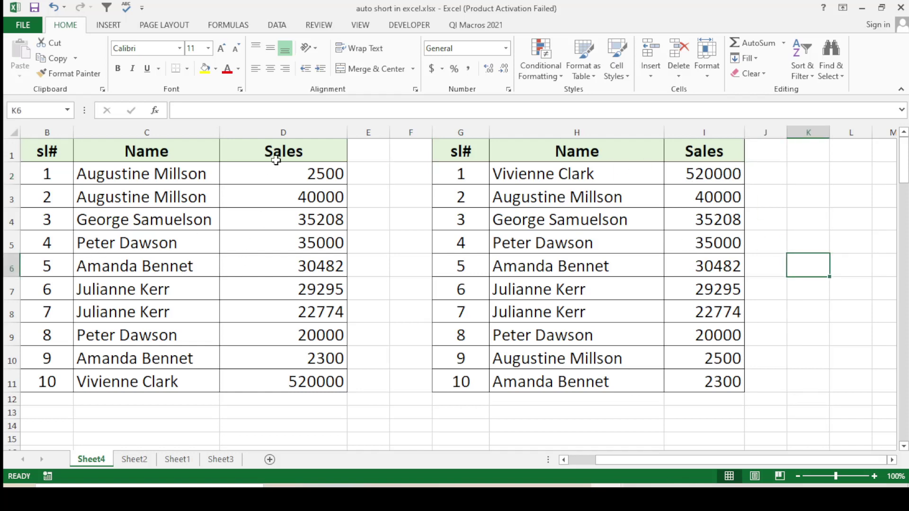
Turn on filters for the B1:D1 headers and sort Sales largest to smallest.
{"action": "left_click_drag", "start_coordinate": [305, 151], "coordinate": [54, 149]}
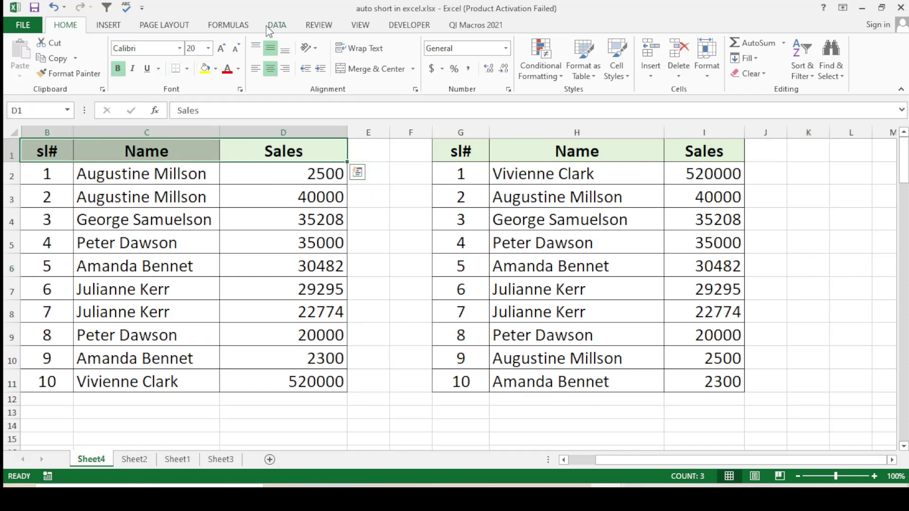
{"action": "left_click", "coordinate": [277, 26]}
{"action": "left_click", "coordinate": [355, 58]}
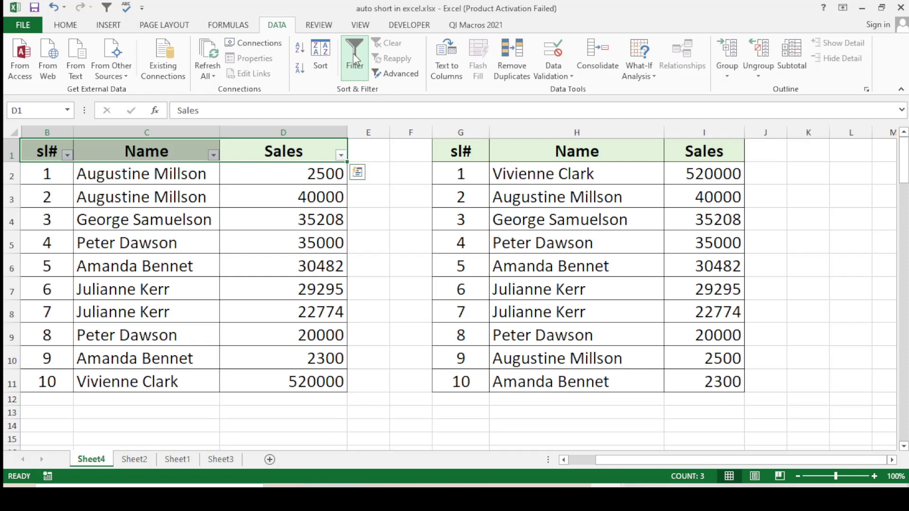
{"action": "left_click", "coordinate": [341, 155]}
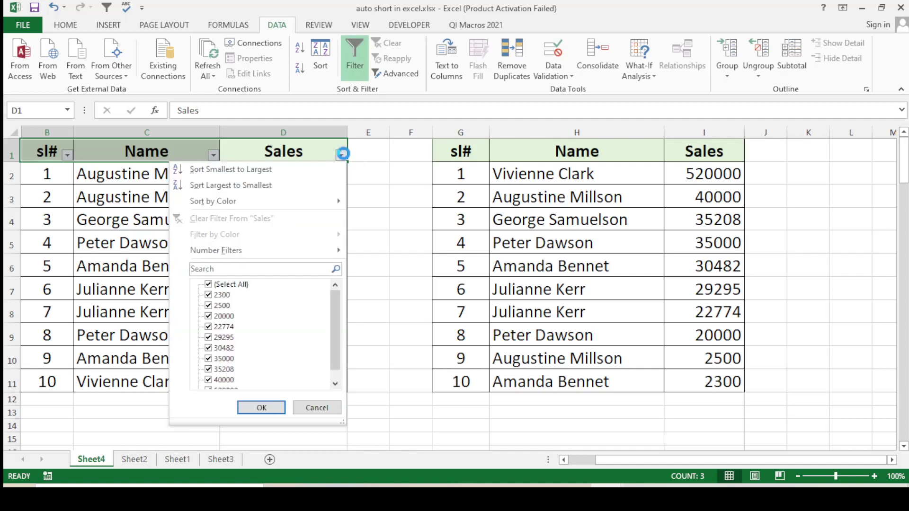
{"action": "left_click", "coordinate": [237, 188]}
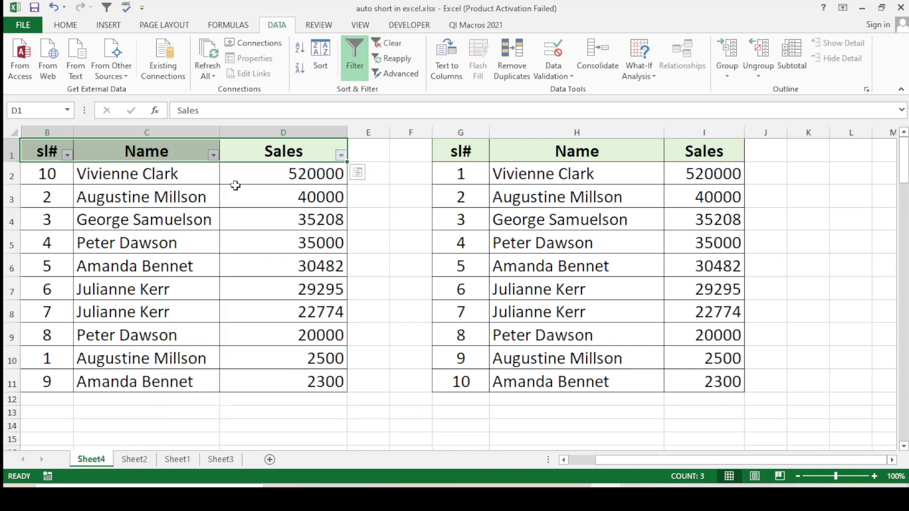
Check the sorted Sales column, topped by 520000, and switch the header filters off.
{"action": "left_click", "coordinate": [285, 171]}
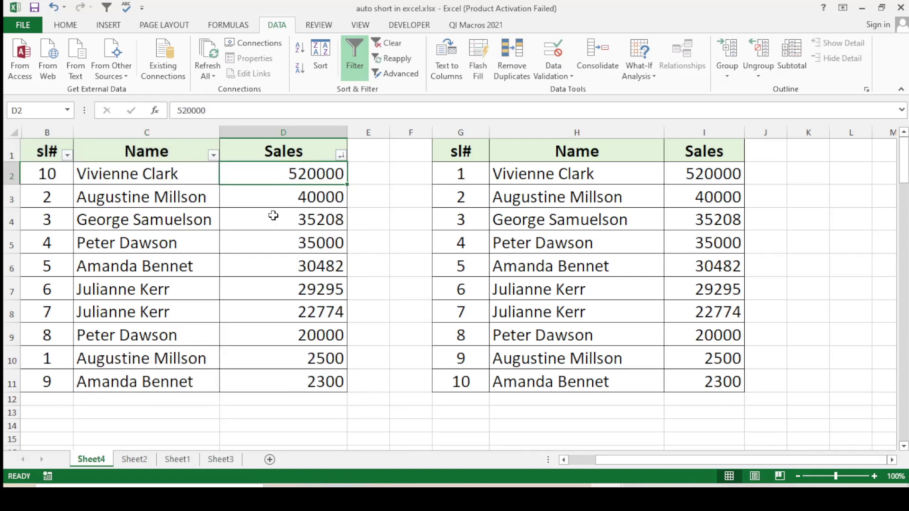
{"action": "left_click", "coordinate": [284, 197]}
{"action": "left_click", "coordinate": [279, 266]}
{"action": "left_click", "coordinate": [286, 336]}
{"action": "left_click", "coordinate": [304, 427]}
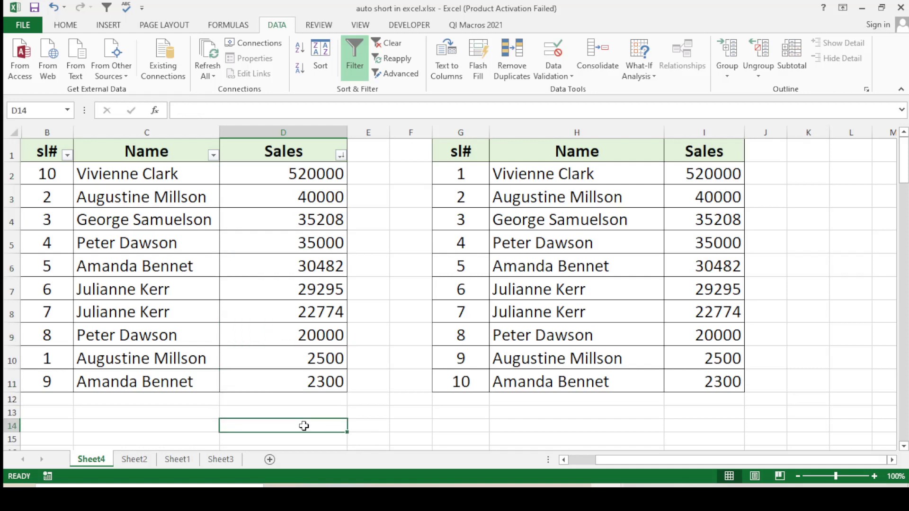
{"action": "left_click", "coordinate": [374, 191]}
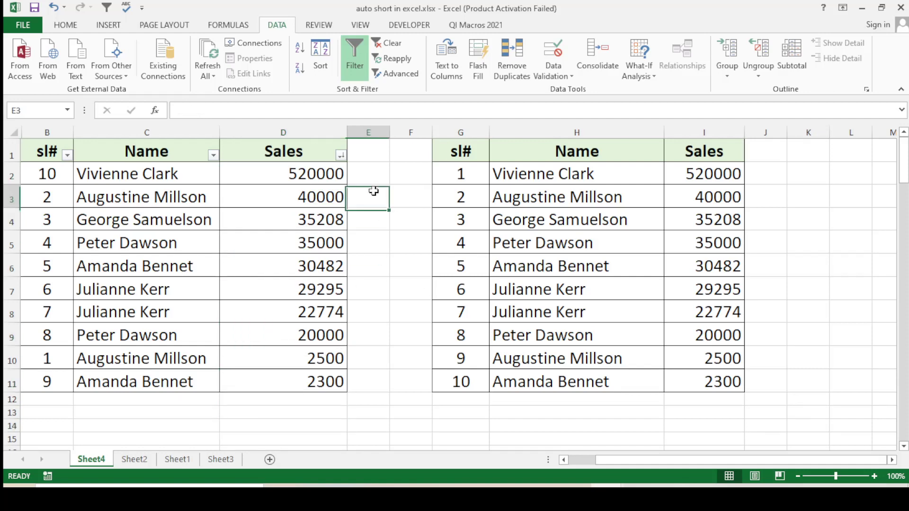
{"action": "key", "text": "ctrl+shift+l"}
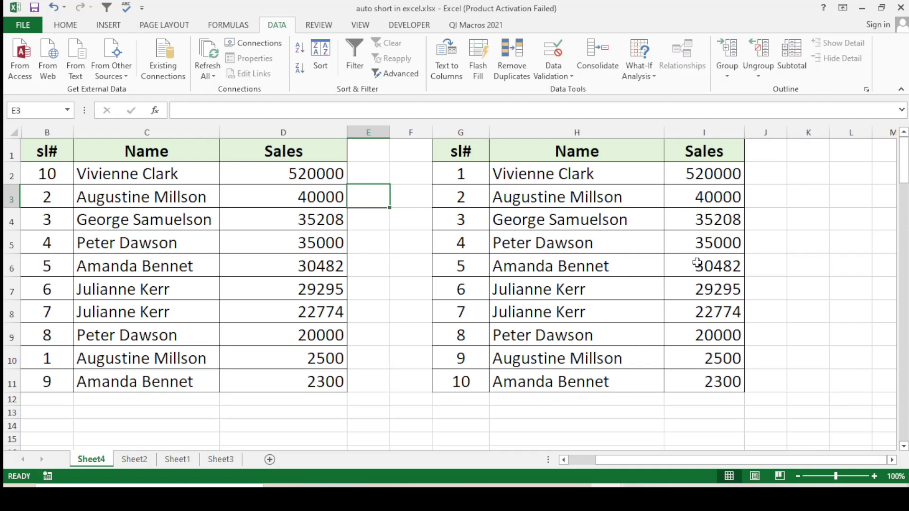
Replace the 2300 sales figure in D11 with 45000 and watch the sorted copy reorder.
{"action": "left_click", "coordinate": [334, 386]}
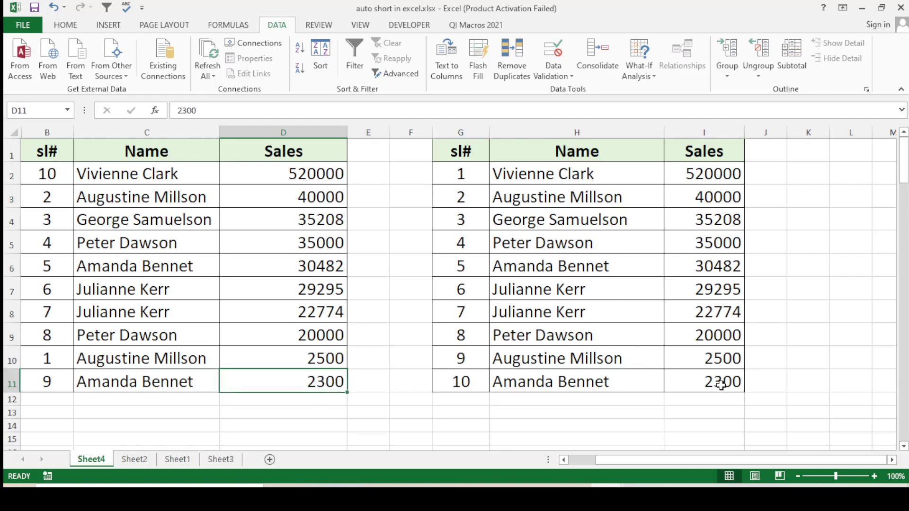
{"action": "type", "text": "45"}
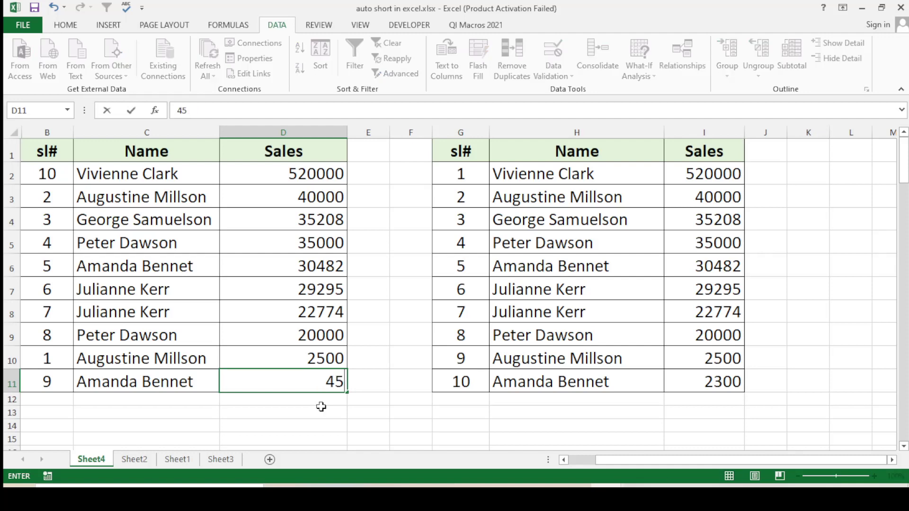
{"action": "type", "text": "000"}
{"action": "key", "text": "Return"}
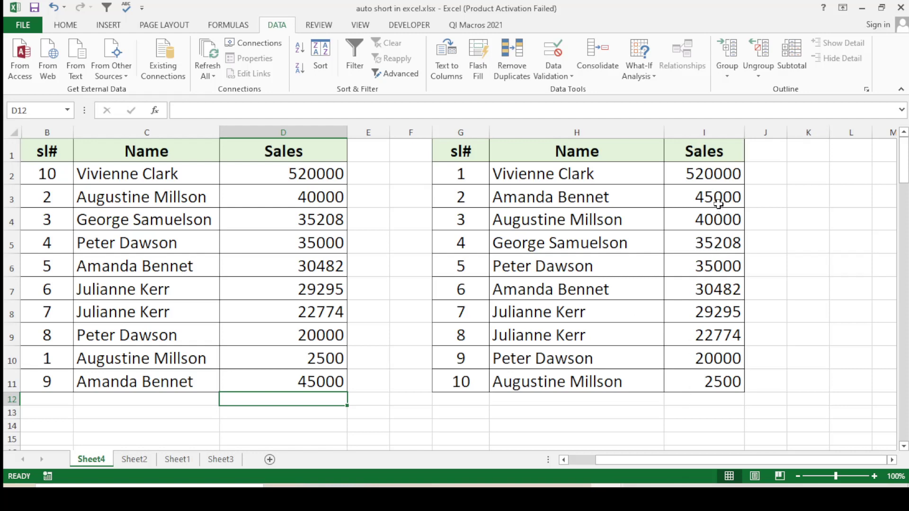
{"action": "left_click", "coordinate": [497, 418]}
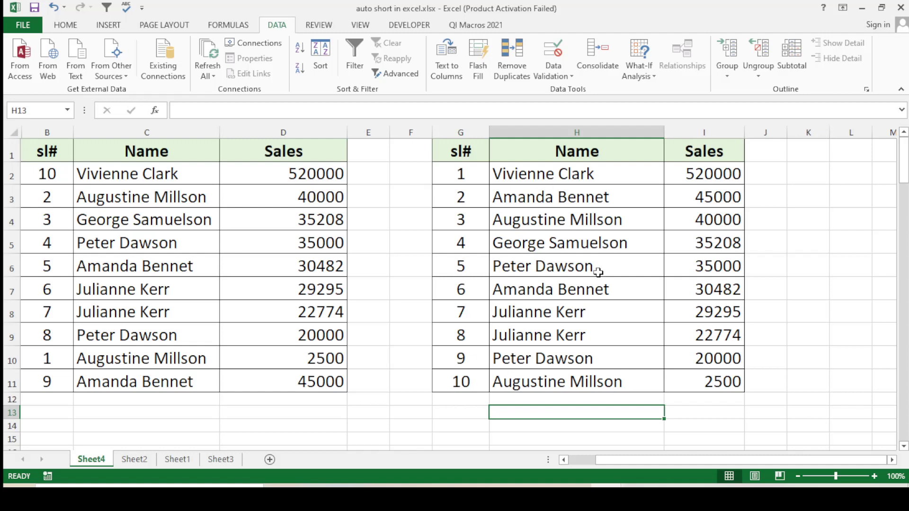
Switch to Sheet1 and point out the empty cells of the helper column.
{"action": "left_click", "coordinate": [232, 459]}
{"action": "left_click", "coordinate": [197, 460]}
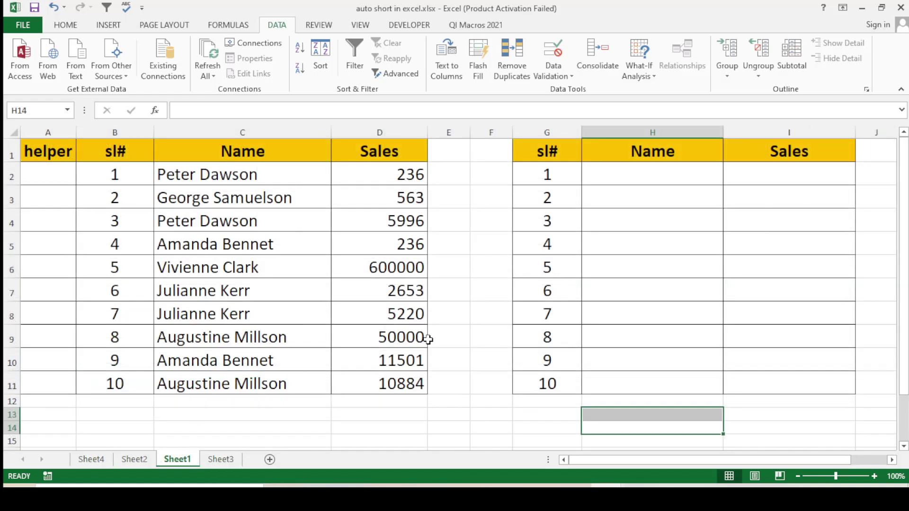
{"action": "left_click", "coordinate": [476, 254]}
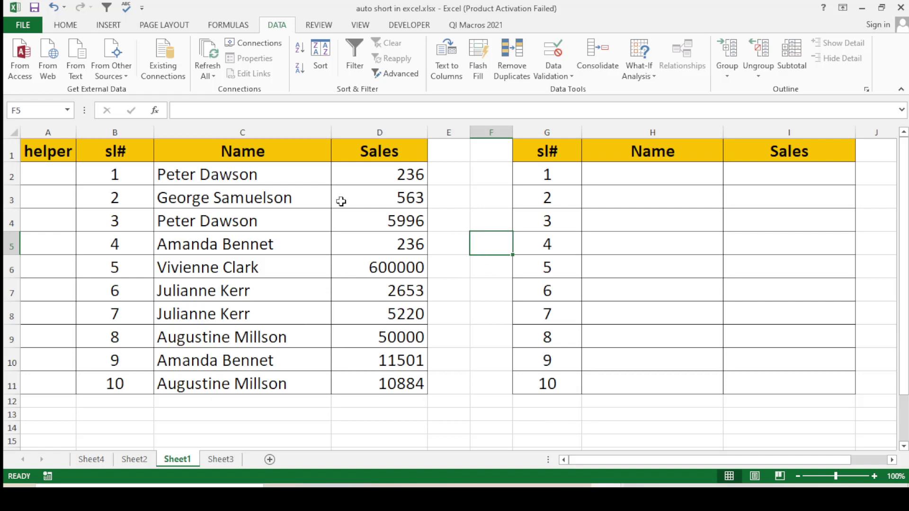
{"action": "left_click", "coordinate": [110, 169]}
{"action": "left_click", "coordinate": [61, 148]}
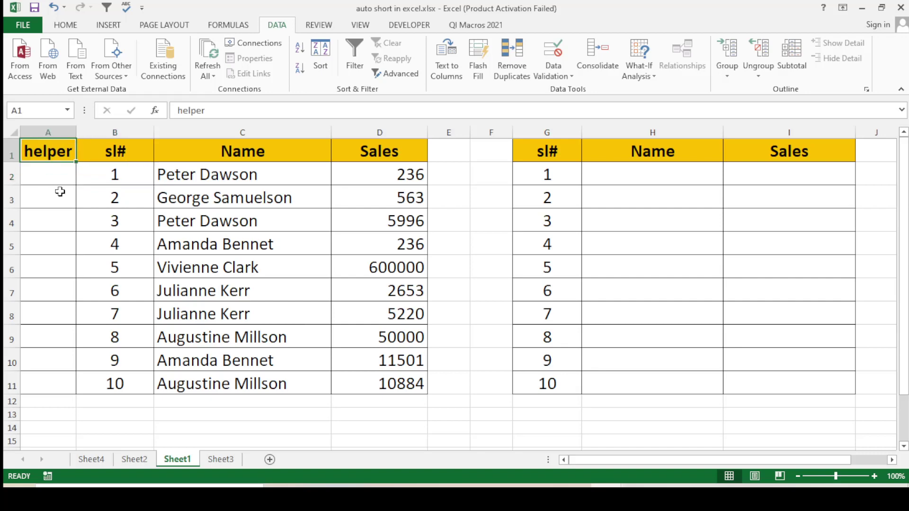
{"action": "left_click", "coordinate": [61, 192]}
{"action": "left_click", "coordinate": [66, 247]}
{"action": "left_click", "coordinate": [60, 185]}
{"action": "left_click", "coordinate": [61, 259]}
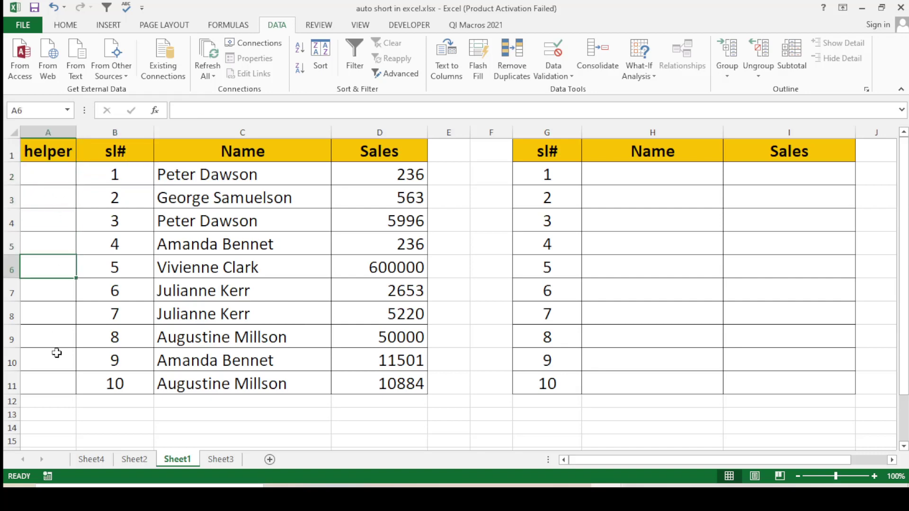
{"action": "left_click", "coordinate": [56, 353]}
Point out the blank Name and Sales cells of the output table and the Sales values in column D.
{"action": "left_click", "coordinate": [599, 174]}
{"action": "left_click", "coordinate": [789, 195]}
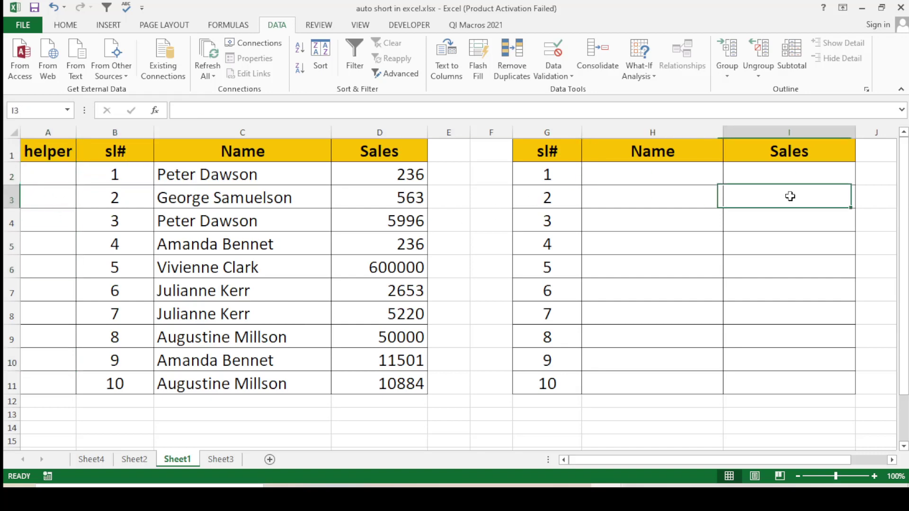
{"action": "left_click", "coordinate": [757, 337]}
{"action": "left_click", "coordinate": [482, 239]}
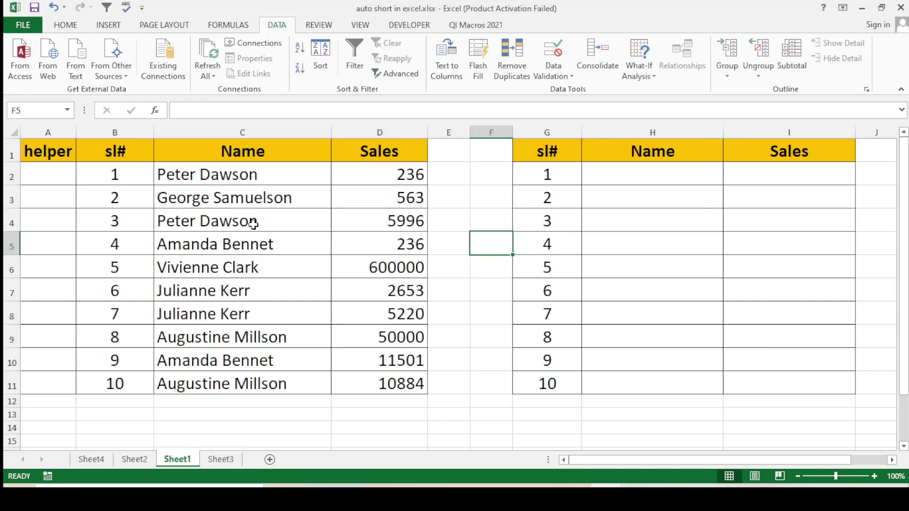
{"action": "left_click_drag", "start_coordinate": [372, 173], "coordinate": [379, 382]}
{"action": "left_click", "coordinate": [467, 247]}
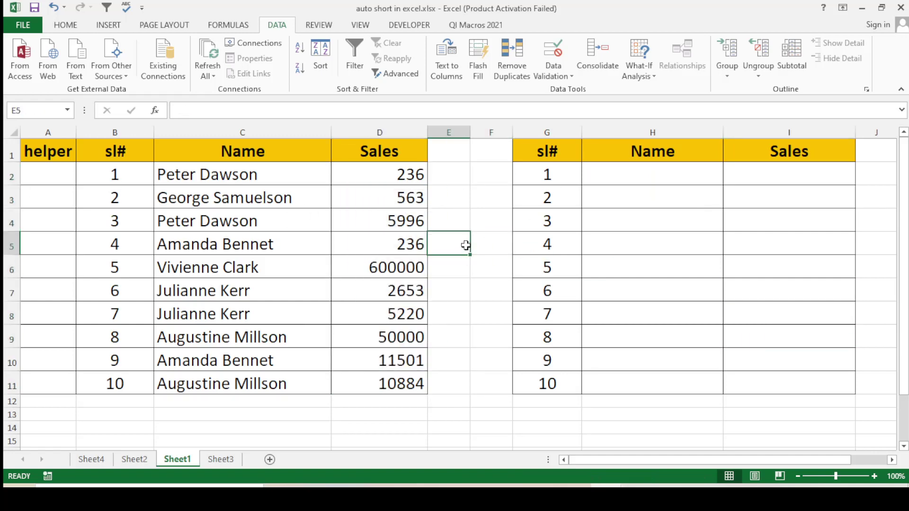
Enter =RANK(D2,$D$2:$D$11,0) in A2 so it ranks D2's sales descending, showing 9.
{"action": "left_click", "coordinate": [64, 180]}
{"action": "type", "text": "="}
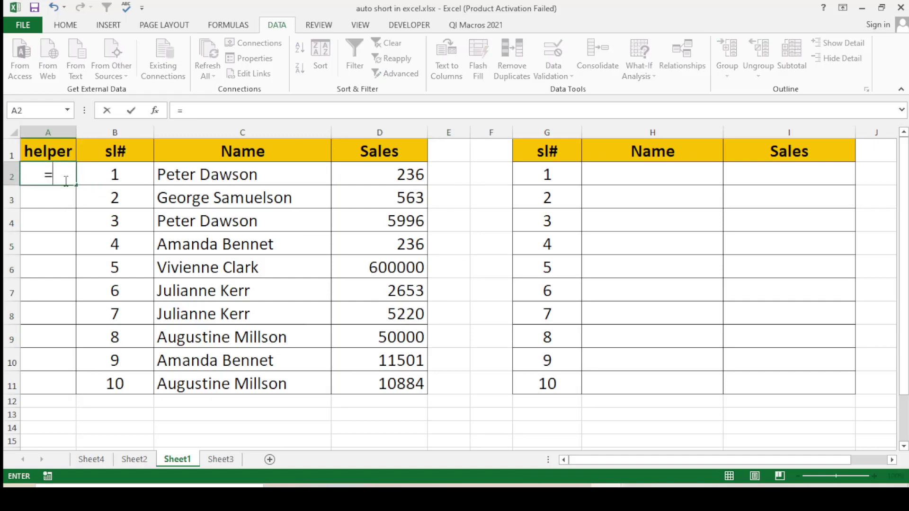
{"action": "type", "text": "rab"}
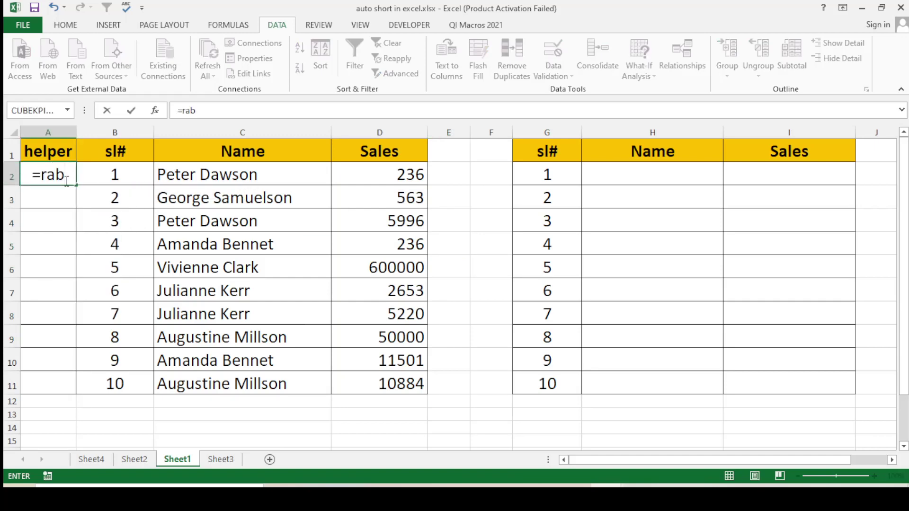
{"action": "key", "text": "BackSpace"}
{"action": "type", "text": "nk"}
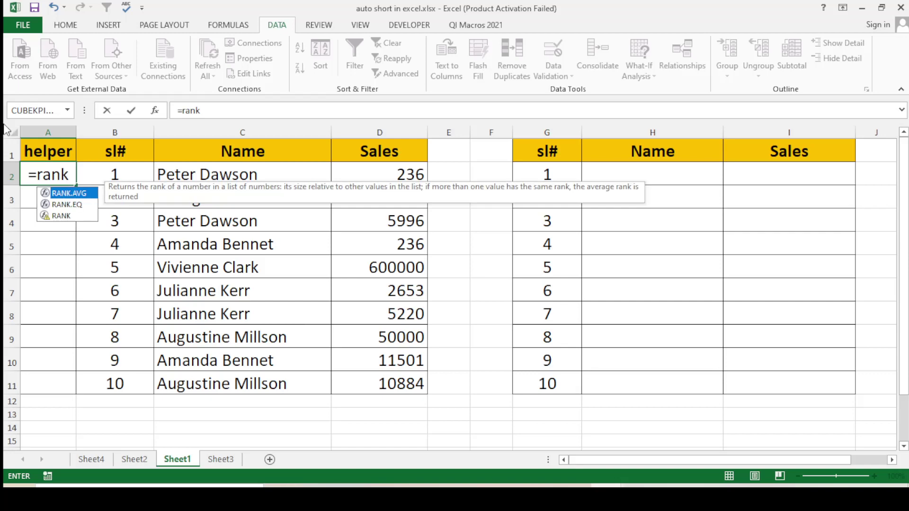
{"action": "double_click", "coordinate": [58, 216]}
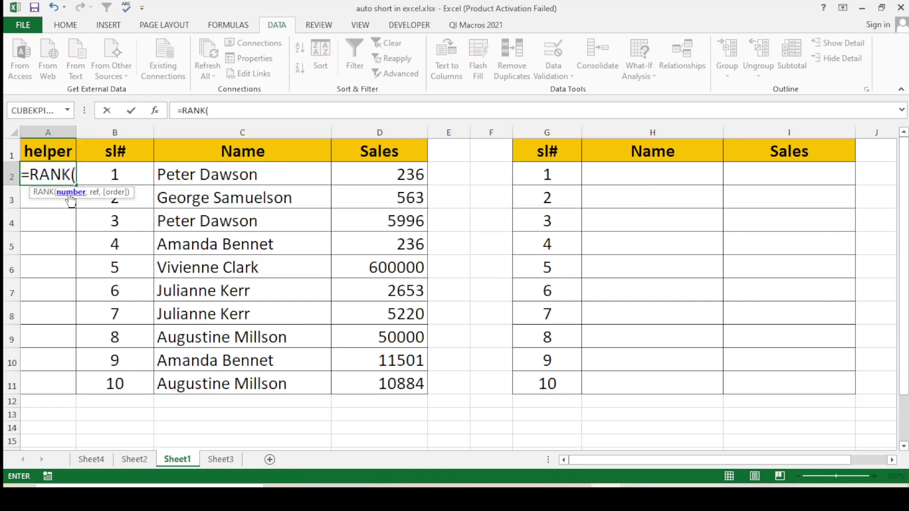
{"action": "left_click", "coordinate": [378, 176]}
{"action": "type", "text": ","}
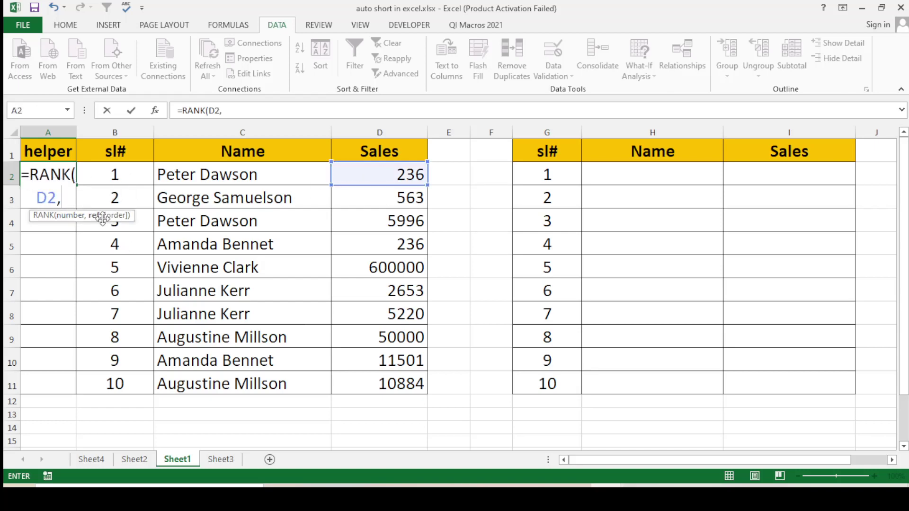
{"action": "left_click_drag", "start_coordinate": [366, 172], "coordinate": [356, 375]}
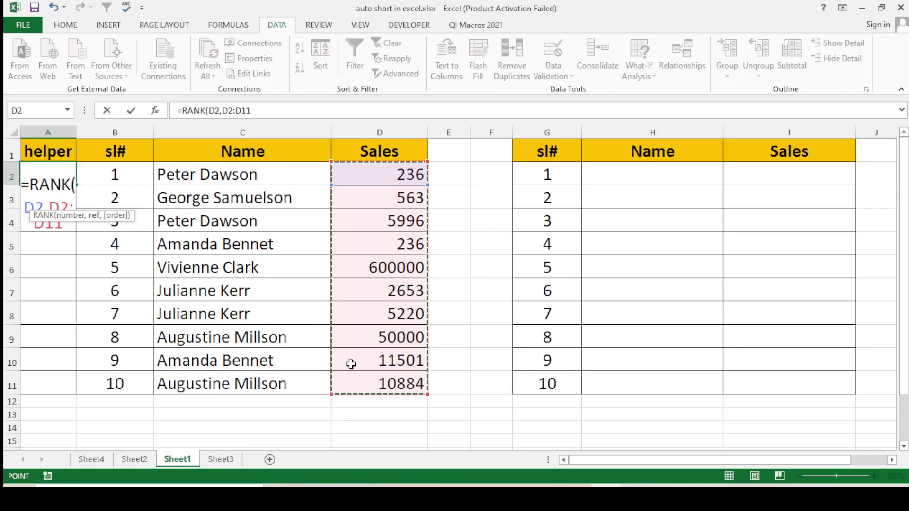
{"action": "key", "text": "F4"}
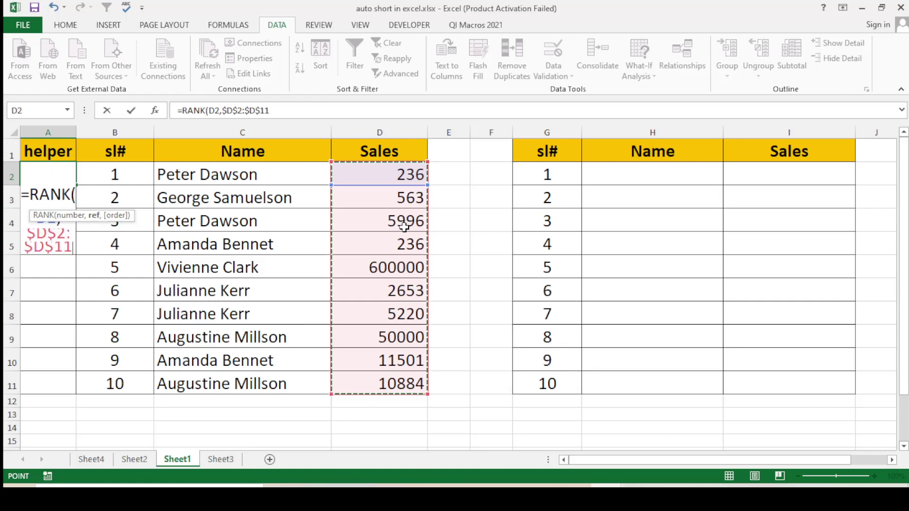
{"action": "type", "text": ","}
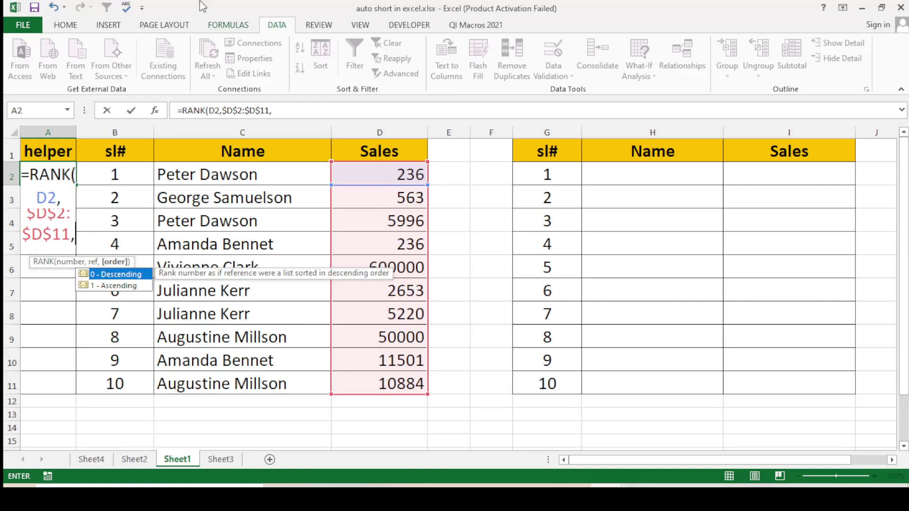
{"action": "double_click", "coordinate": [118, 275]}
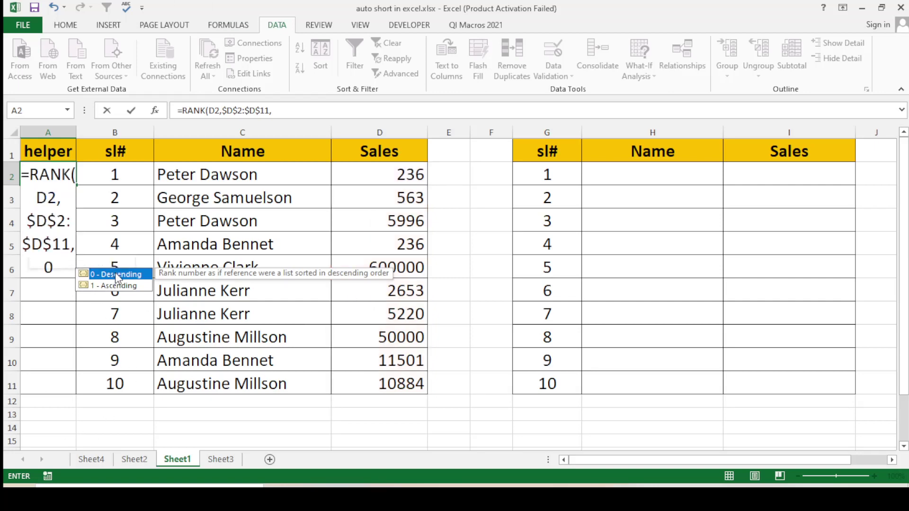
{"action": "key", "text": "Return"}
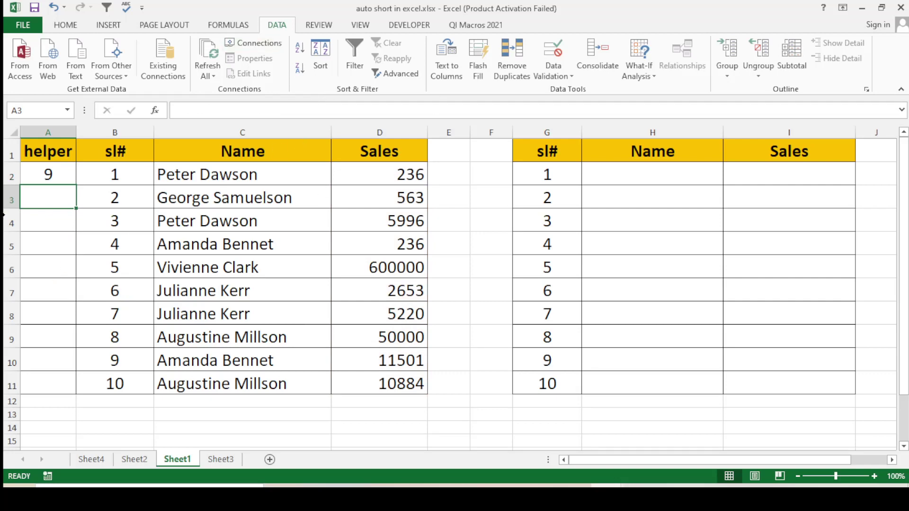
Copy the A2 rank formula down the helper column to A11.
{"action": "left_click", "coordinate": [376, 177]}
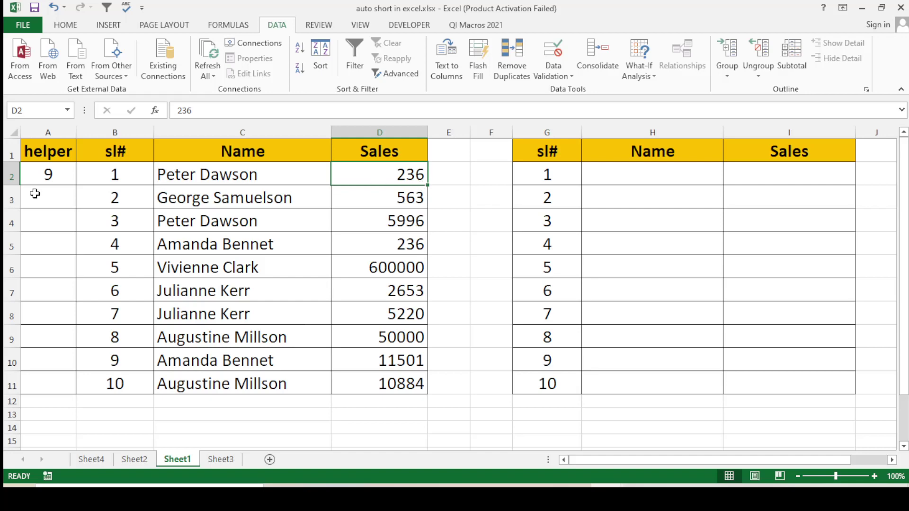
{"action": "left_click", "coordinate": [53, 176]}
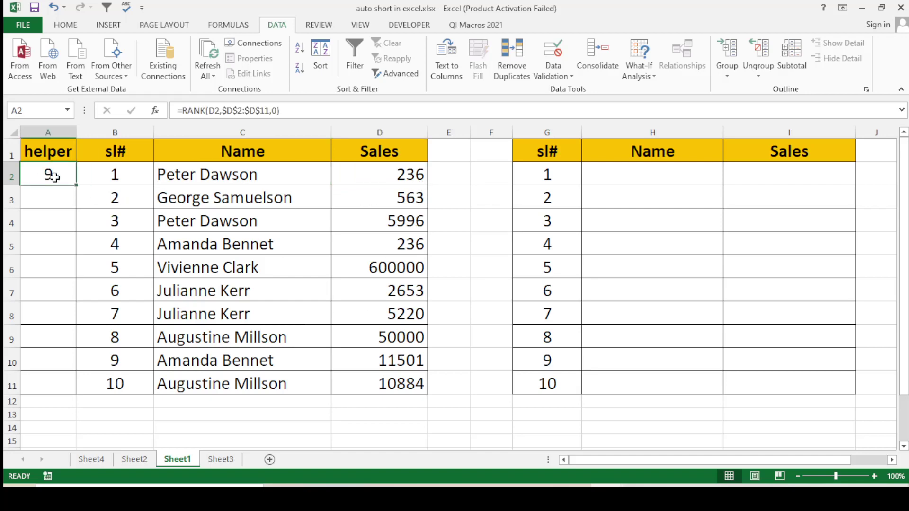
{"action": "double_click", "coordinate": [74, 186]}
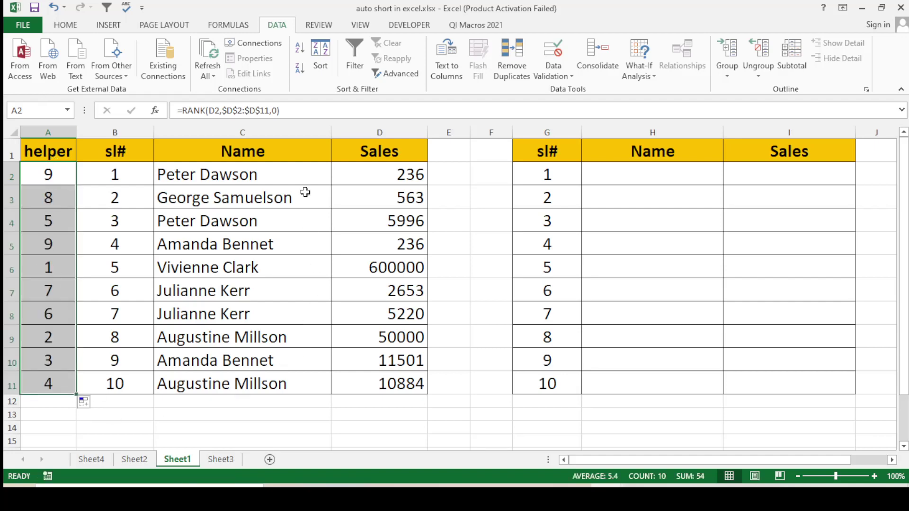
Change the 236 sales value in D5 to 56, dropping its rank to 10.
{"action": "left_click", "coordinate": [399, 244]}
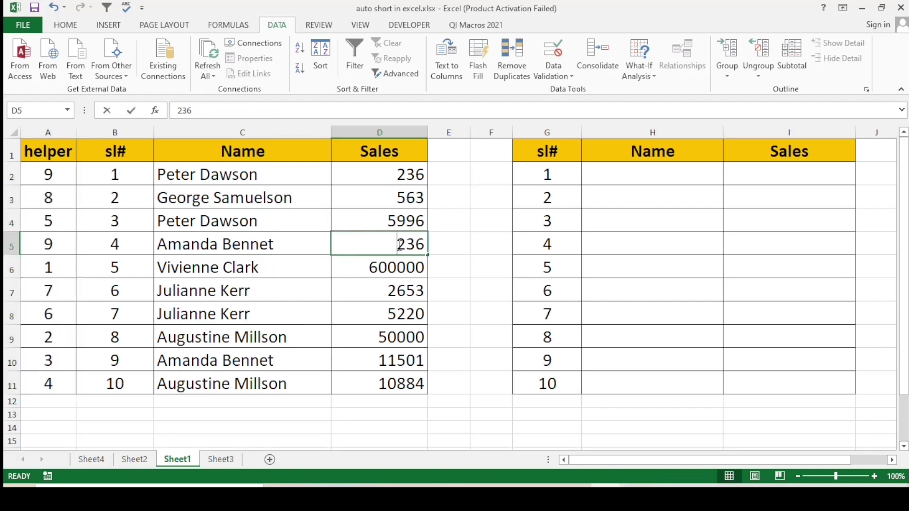
{"action": "type", "text": "56"}
{"action": "key", "text": "Return"}
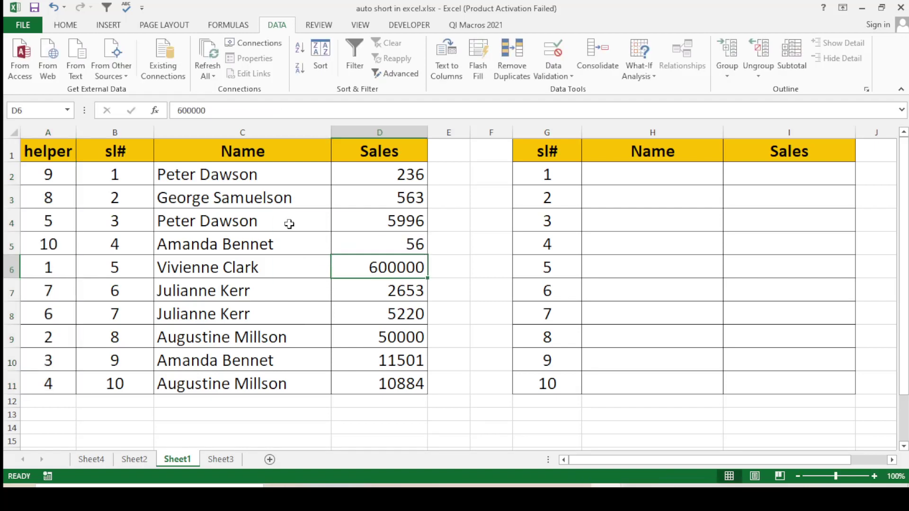
{"action": "left_click", "coordinate": [479, 231]}
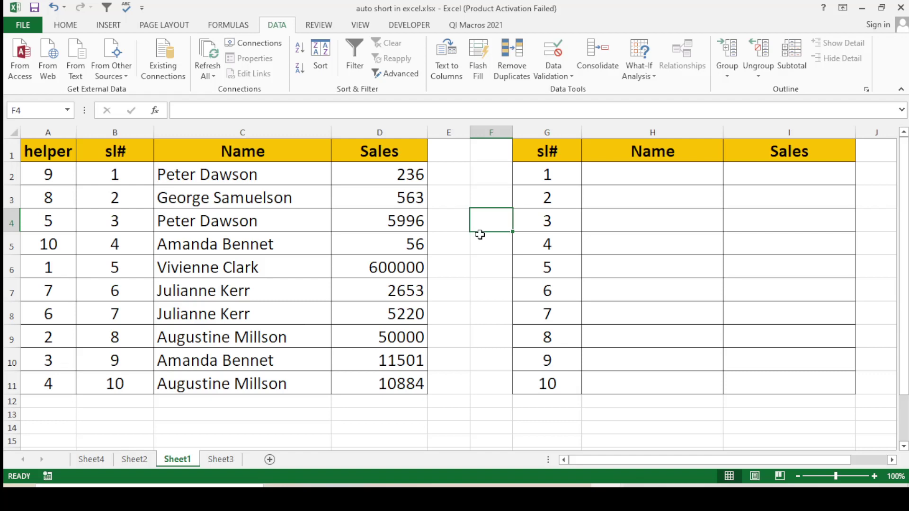
Enter =VLOOKUP(G2,$A$1:$D$11,3,FALSE) in H2 to return the top-ranked name.
{"action": "left_click", "coordinate": [620, 210]}
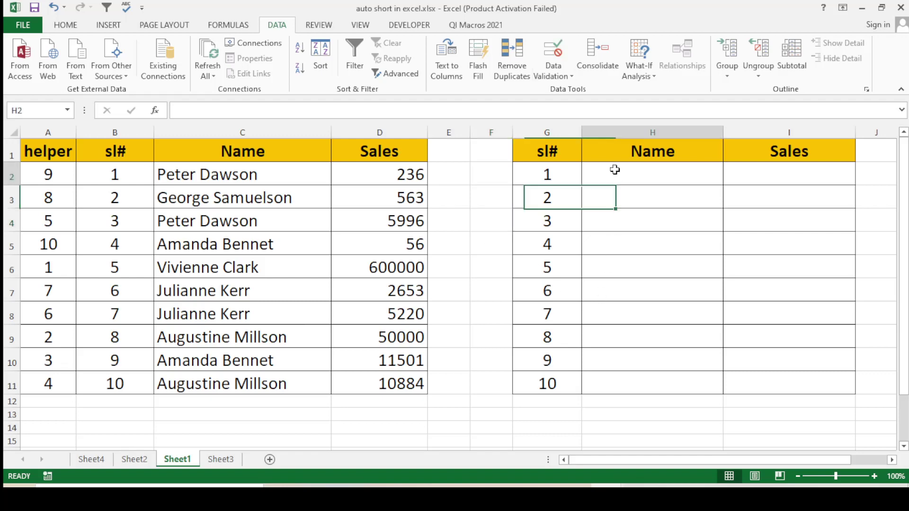
{"action": "left_click", "coordinate": [614, 170]}
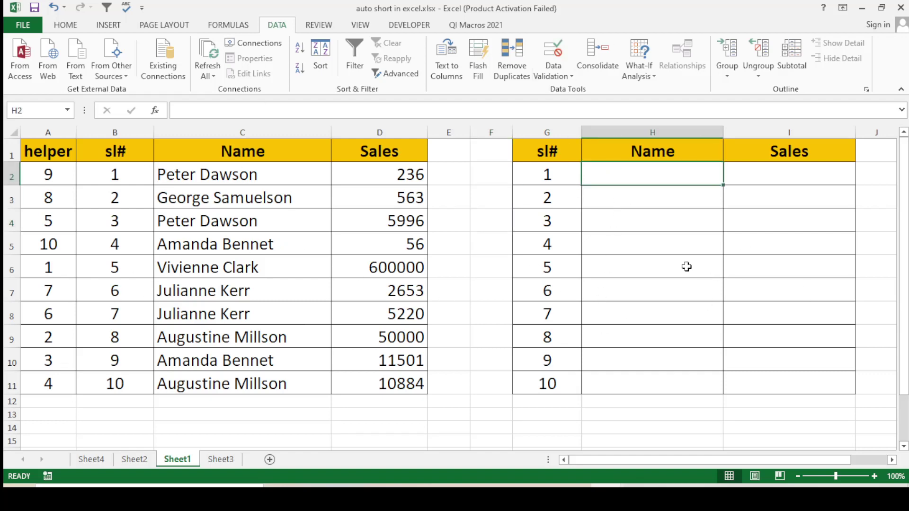
{"action": "type", "text": "=v"}
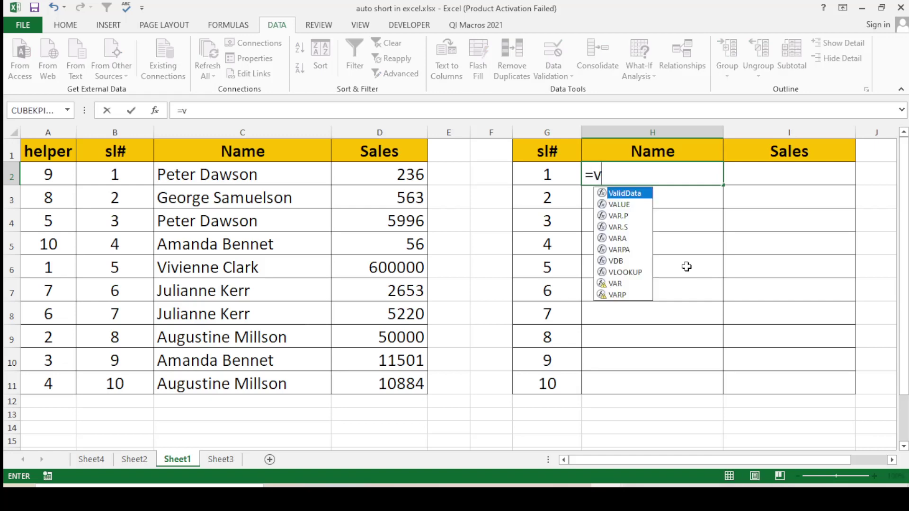
{"action": "type", "text": "lo"}
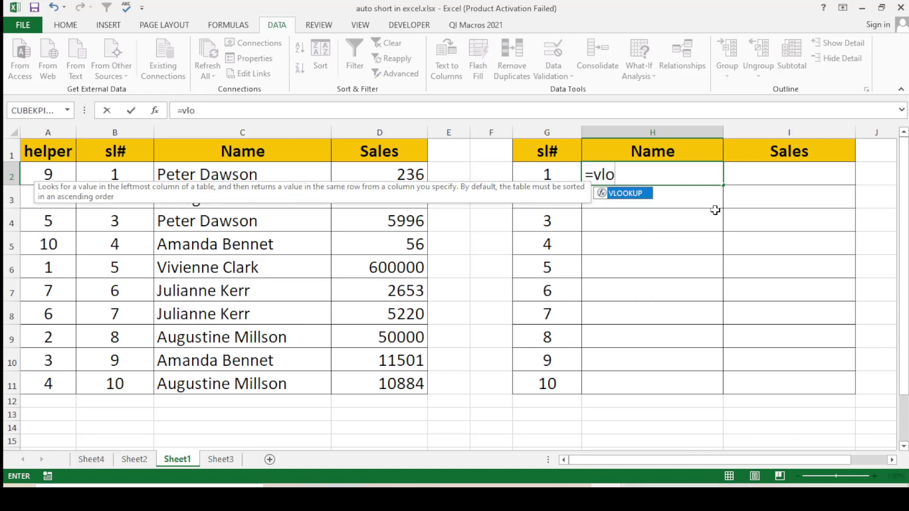
{"action": "double_click", "coordinate": [626, 192]}
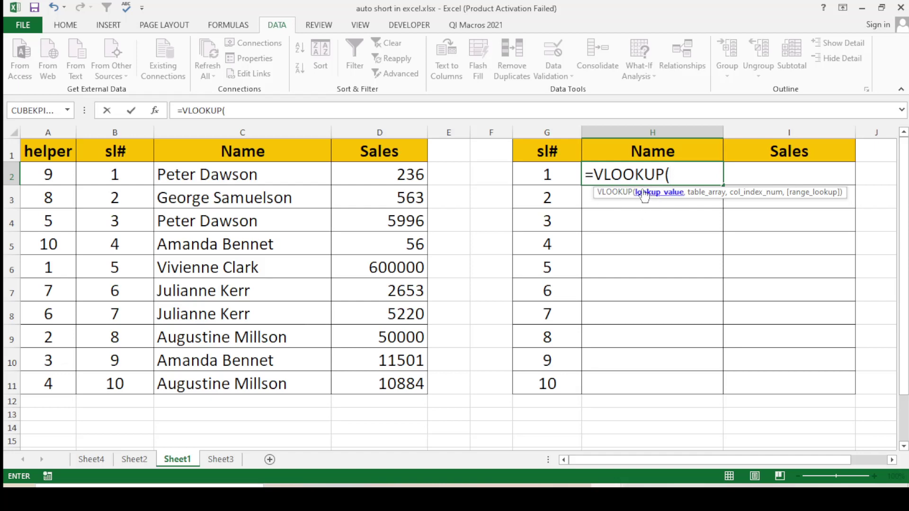
{"action": "left_click", "coordinate": [544, 176]}
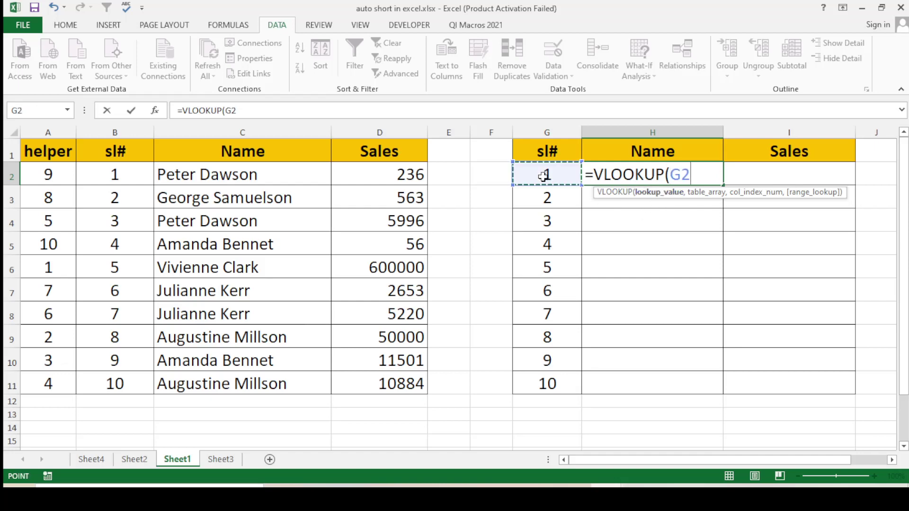
{"action": "type", "text": ","}
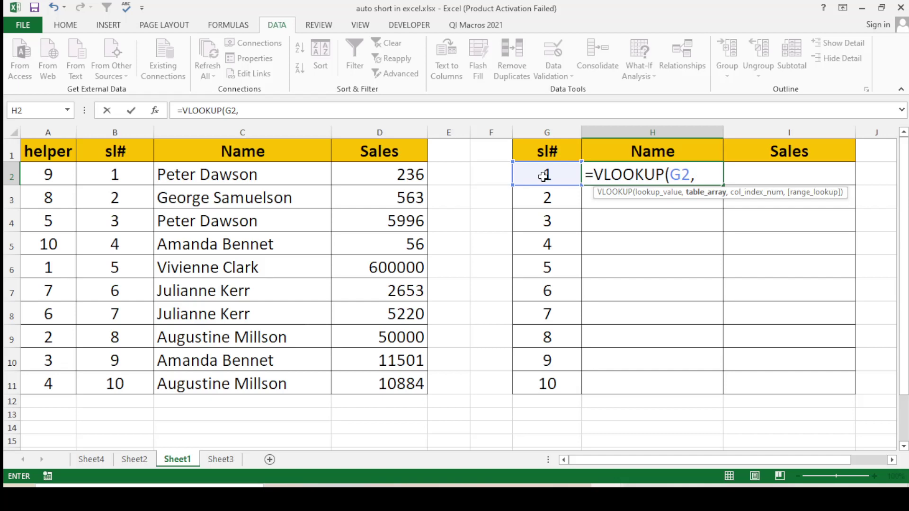
{"action": "mouse_move", "coordinate": [38, 153]}
{"action": "left_mouse_down"}
{"action": "mouse_move", "coordinate": [296, 348]}
{"action": "mouse_move", "coordinate": [361, 382]}
{"action": "left_mouse_up"}
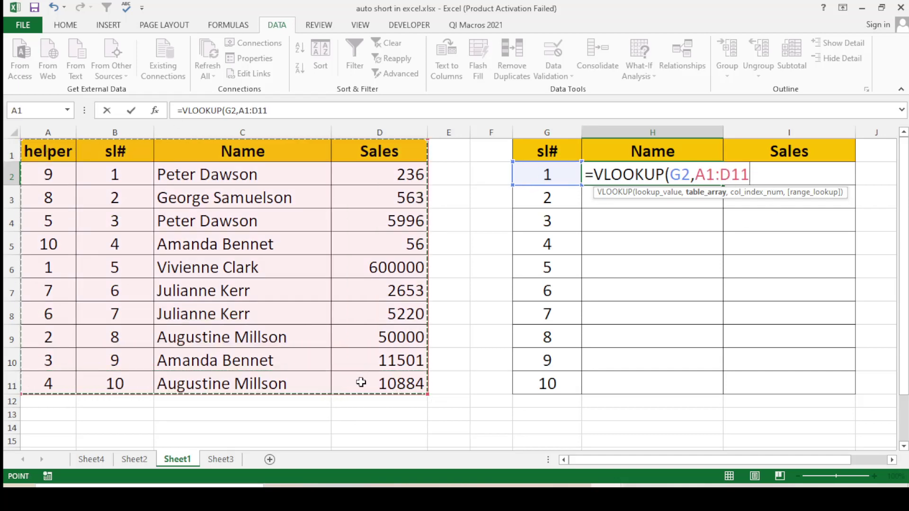
{"action": "key", "text": "F4"}
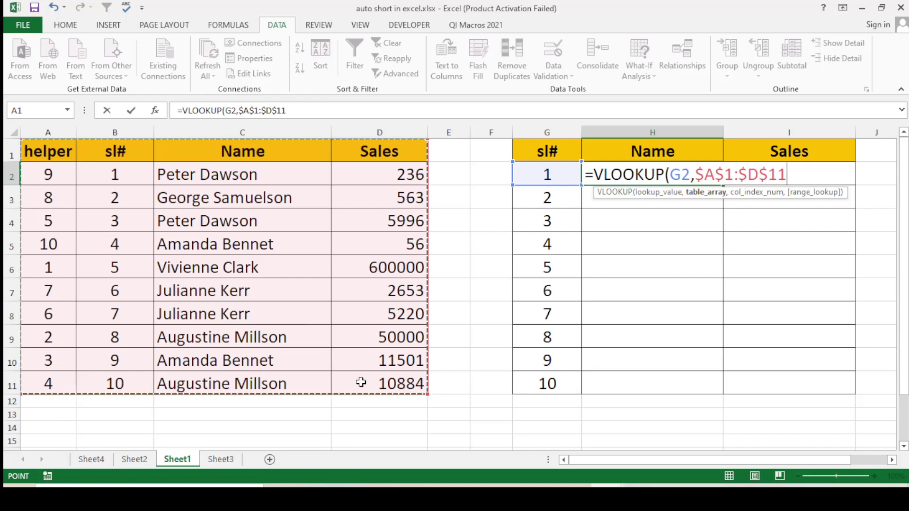
{"action": "type", "text": ","}
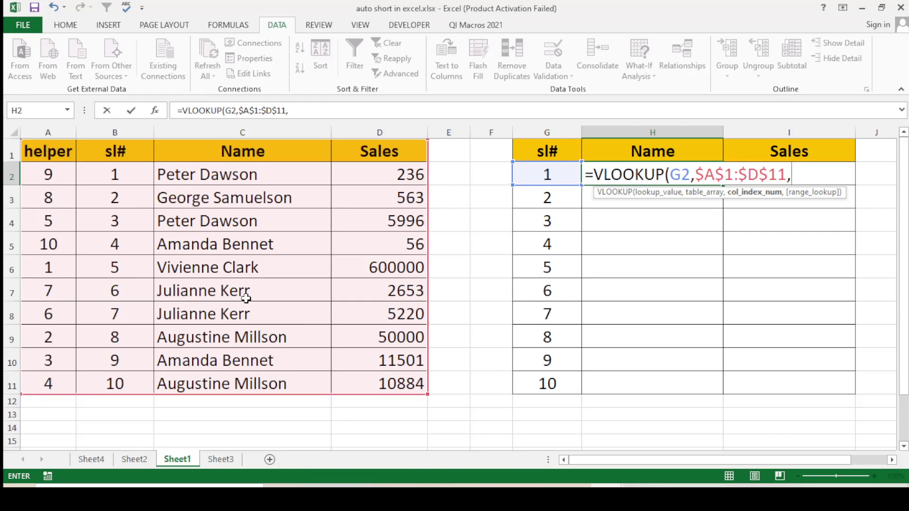
{"action": "type", "text": "3,"}
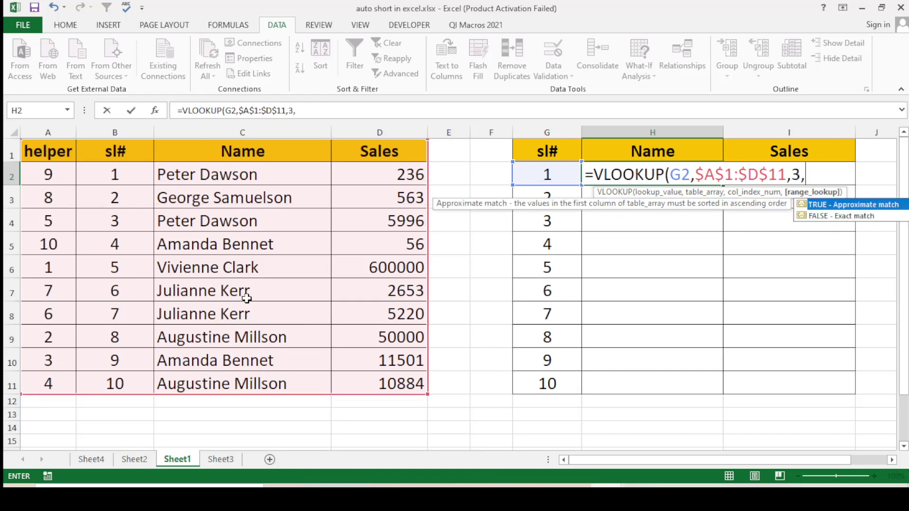
{"action": "double_click", "coordinate": [843, 223]}
{"action": "key", "text": "Return"}
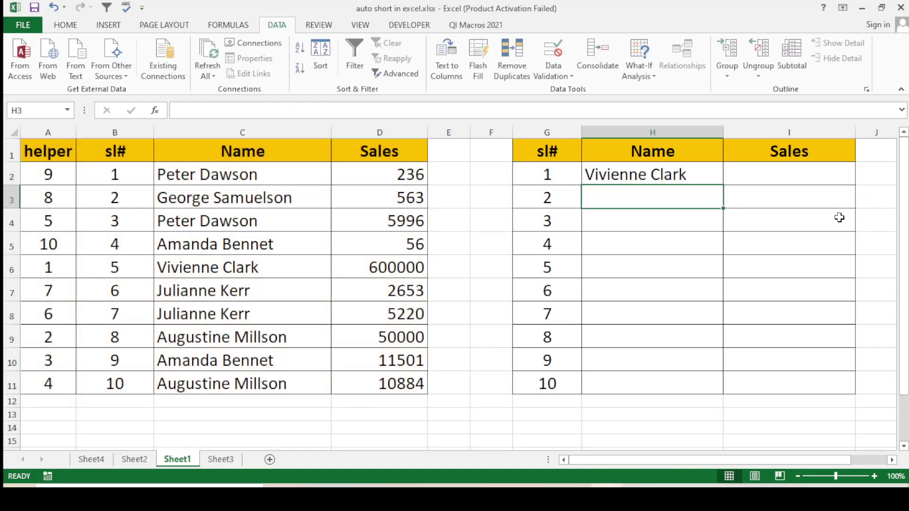
Copy the VLOOKUP formula text from H2's formula bar.
{"action": "left_click", "coordinate": [653, 174]}
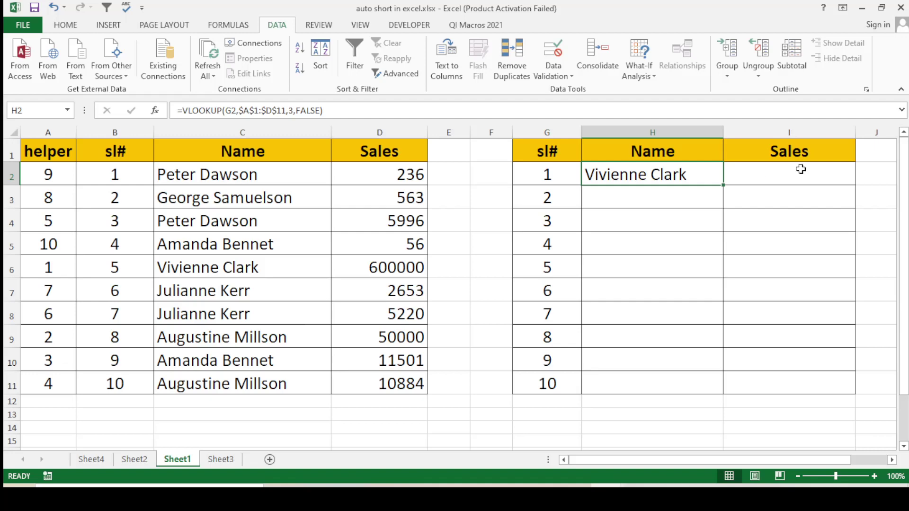
{"action": "left_click_drag", "start_coordinate": [345, 111], "coordinate": [229, 90]}
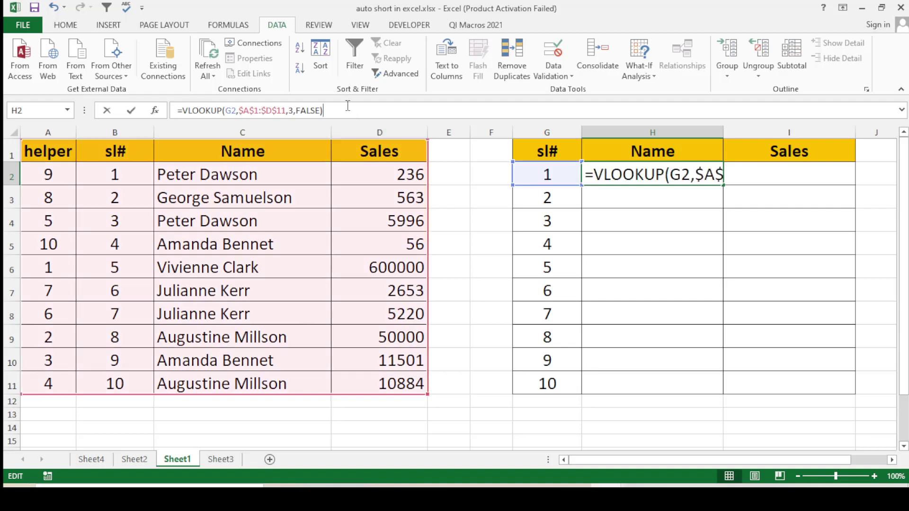
{"action": "right_click", "coordinate": [198, 109]}
{"action": "left_click", "coordinate": [221, 129]}
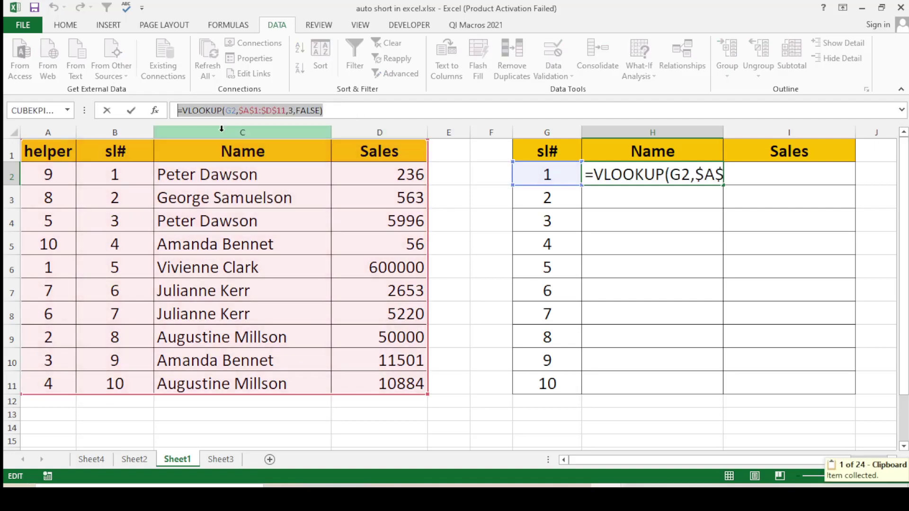
{"action": "key", "text": "Return"}
Paste the formula into I2 with column index 4, returning sales of 600000.
{"action": "left_click", "coordinate": [750, 177]}
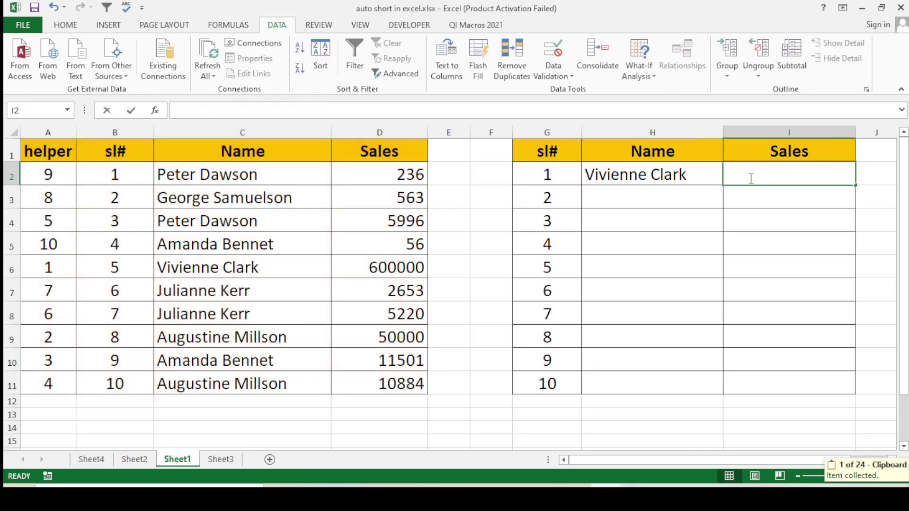
{"action": "right_click", "coordinate": [751, 177]}
{"action": "left_click", "coordinate": [775, 234]}
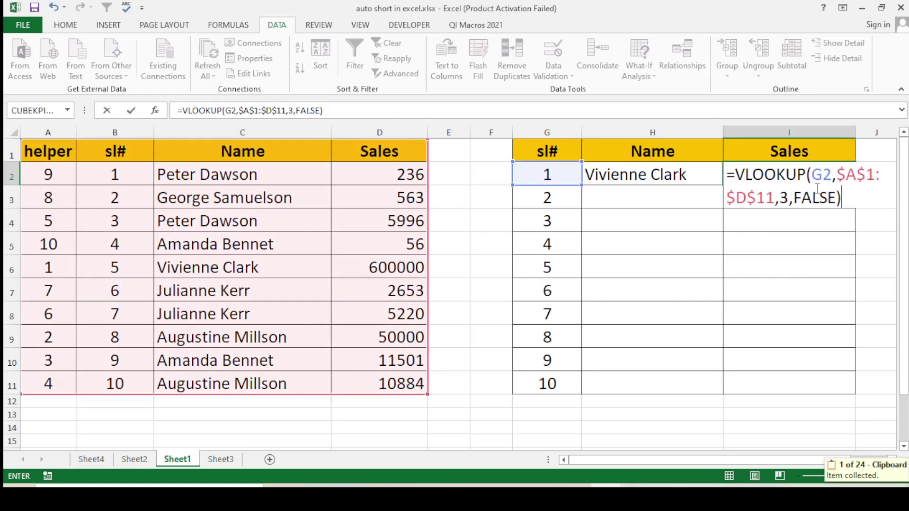
{"action": "left_click", "coordinate": [787, 201]}
{"action": "key", "text": "BackSpace"}
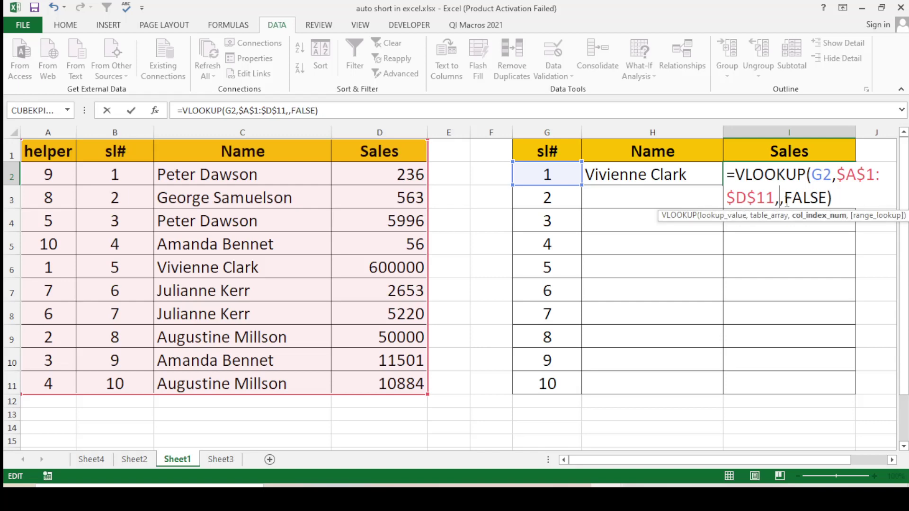
{"action": "type", "text": "4"}
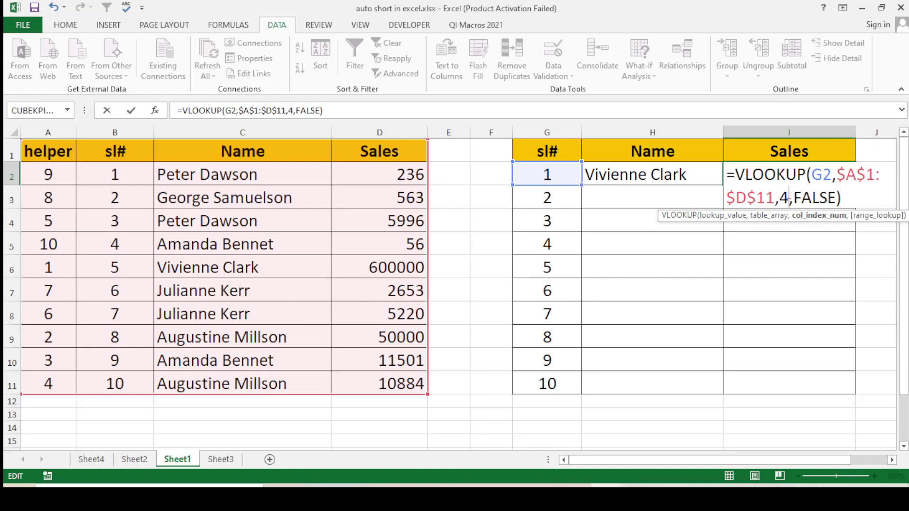
{"action": "key", "text": "Return"}
Fill the H2:I2 lookup formulas down to row 11 so all ten names and sales appear sorted.
{"action": "left_click_drag", "start_coordinate": [715, 175], "coordinate": [771, 172]}
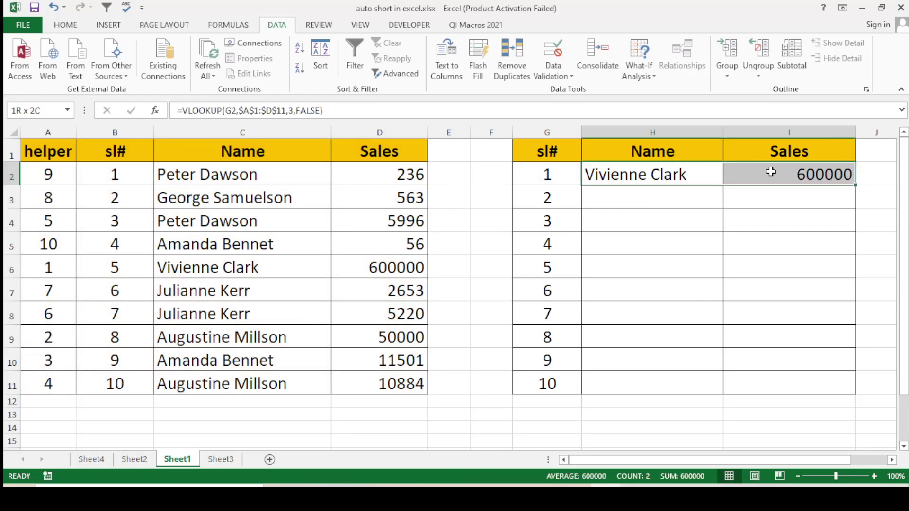
{"action": "left_click_drag", "start_coordinate": [857, 184], "coordinate": [837, 396]}
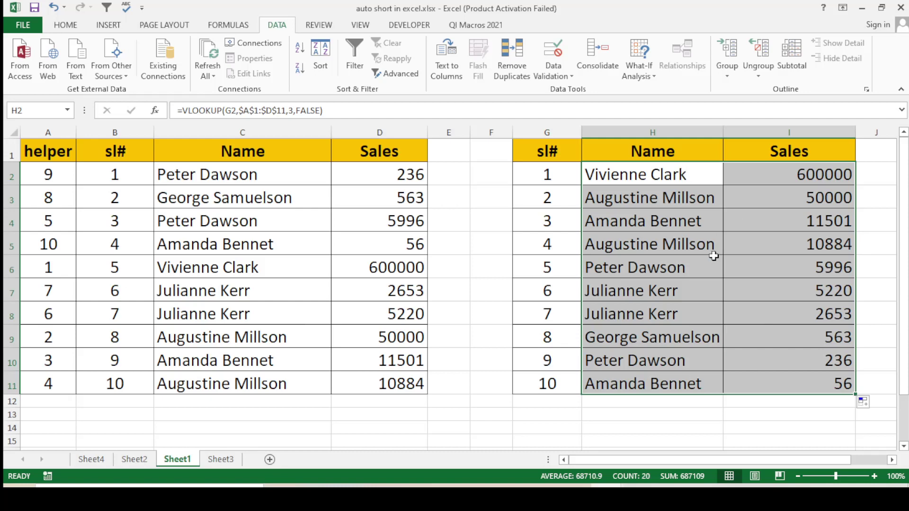
{"action": "left_click", "coordinate": [797, 196]}
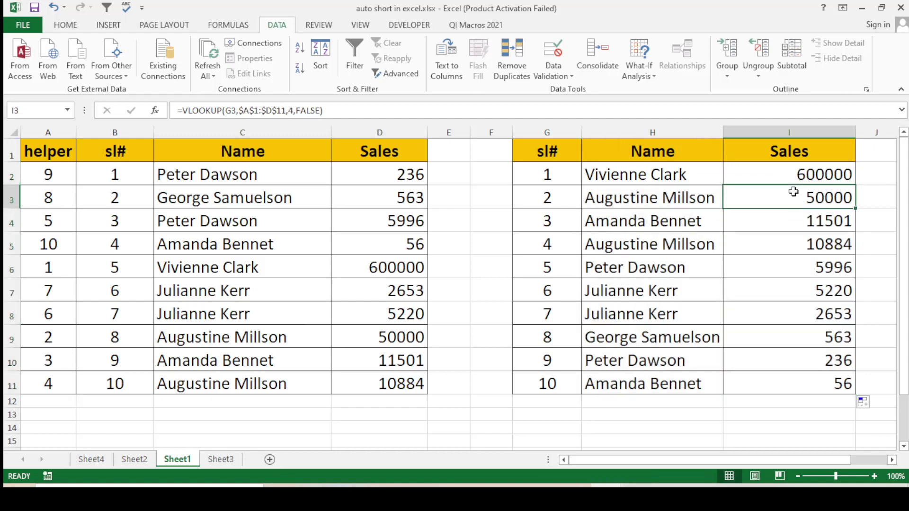
{"action": "left_click", "coordinate": [873, 174]}
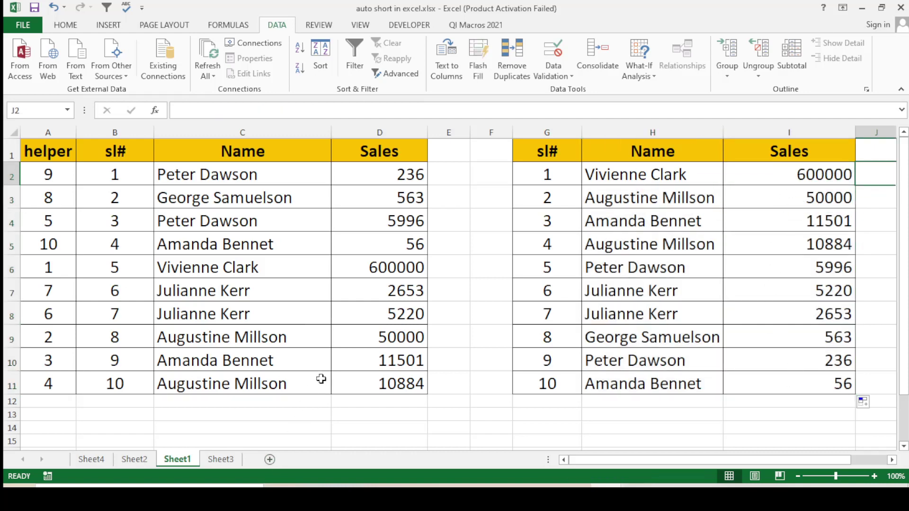
Overwrite the sales figure in D6 with 250.
{"action": "left_click", "coordinate": [393, 270]}
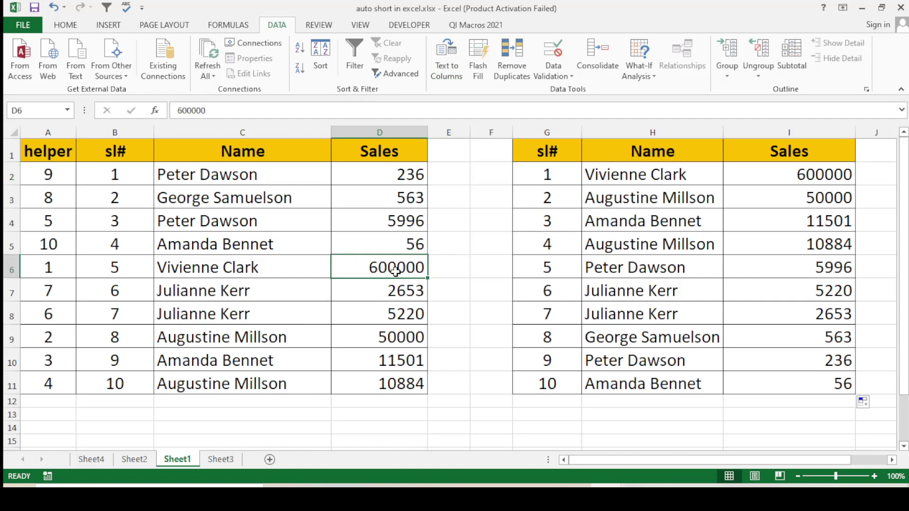
{"action": "type", "text": "25"}
{"action": "key", "text": "Return"}
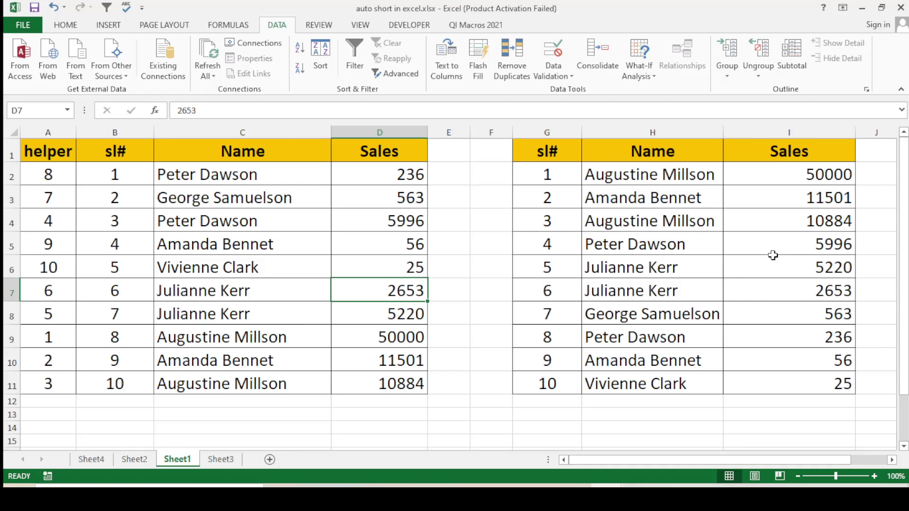
{"action": "left_click", "coordinate": [399, 262]}
{"action": "key", "text": "F2"}
{"action": "type", "text": "0"}
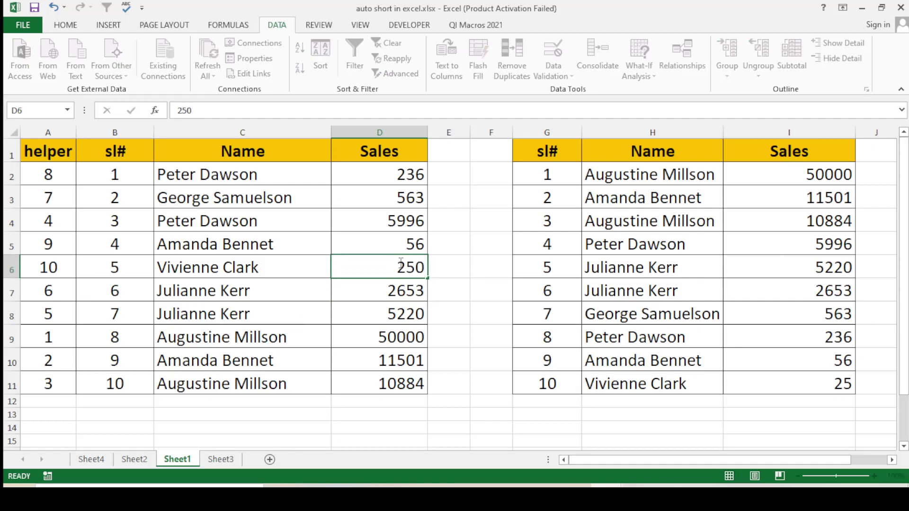
{"action": "key", "text": "Return"}
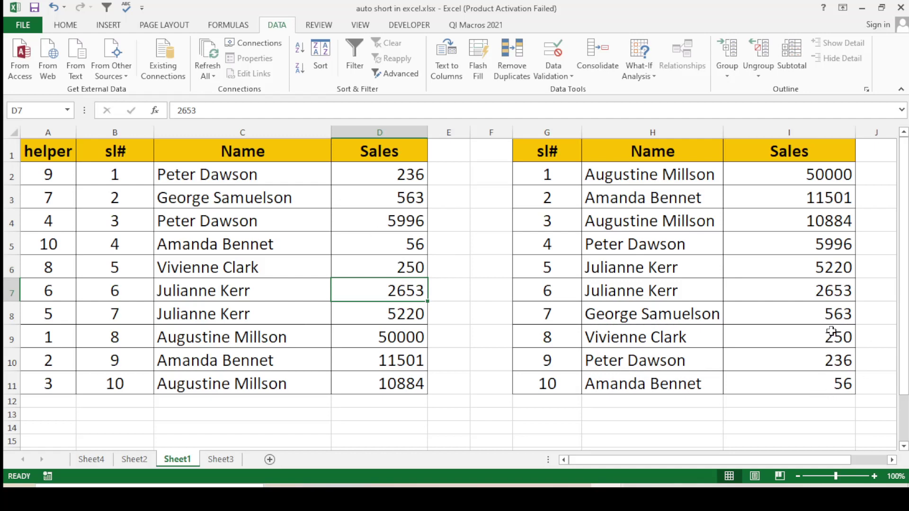
{"action": "left_click", "coordinate": [663, 429]}
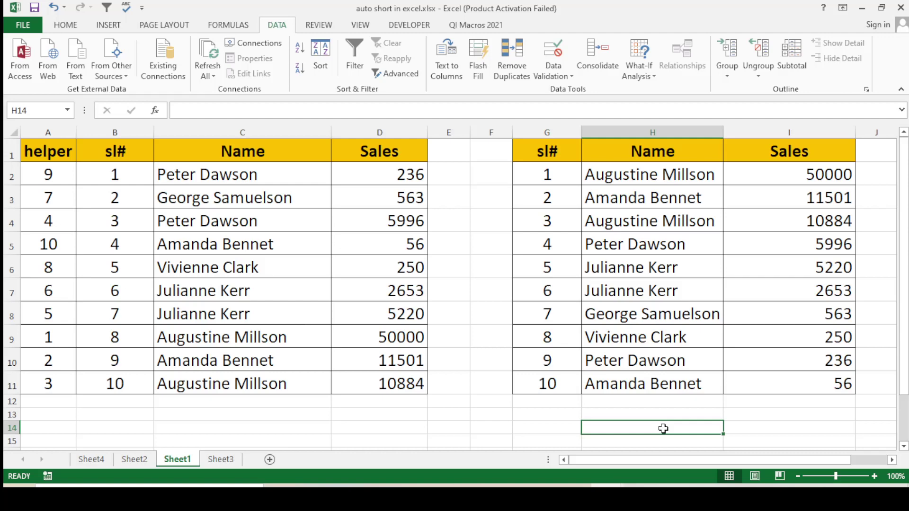
Set D7's 2653 sales to 250 as well, creating a tie that shows #N/A in sorted row 8.
{"action": "left_click", "coordinate": [390, 289]}
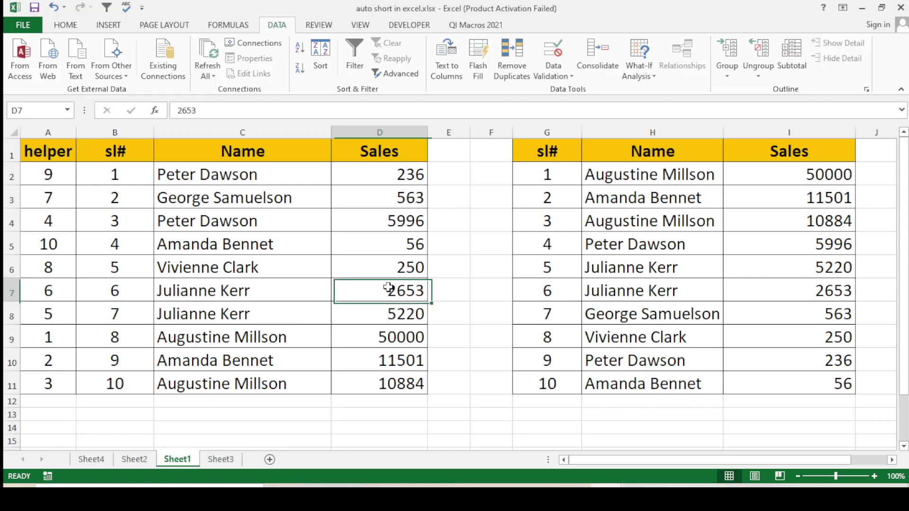
{"action": "type", "text": "250"}
{"action": "key", "text": "Return"}
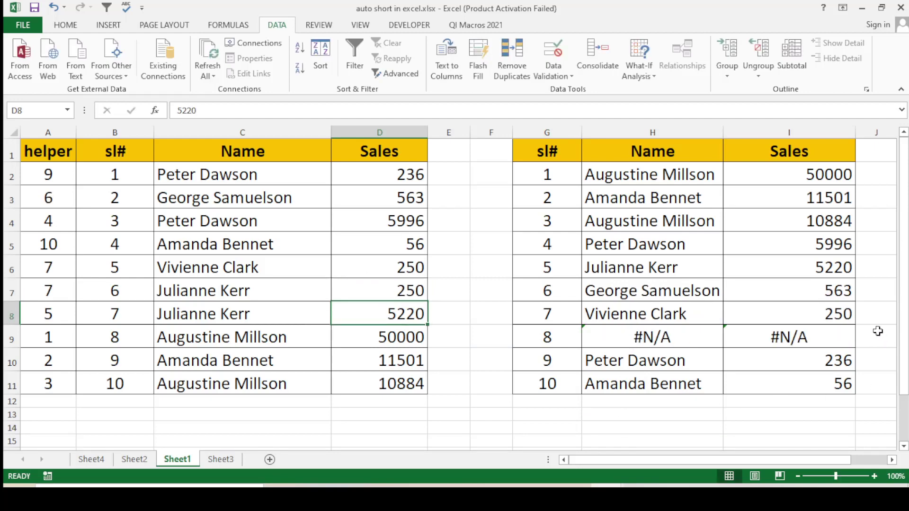
Inspect the tied ranks in A6 and A7, then append +COUNTIF to A2's RANK formula.
{"action": "left_click", "coordinate": [61, 268]}
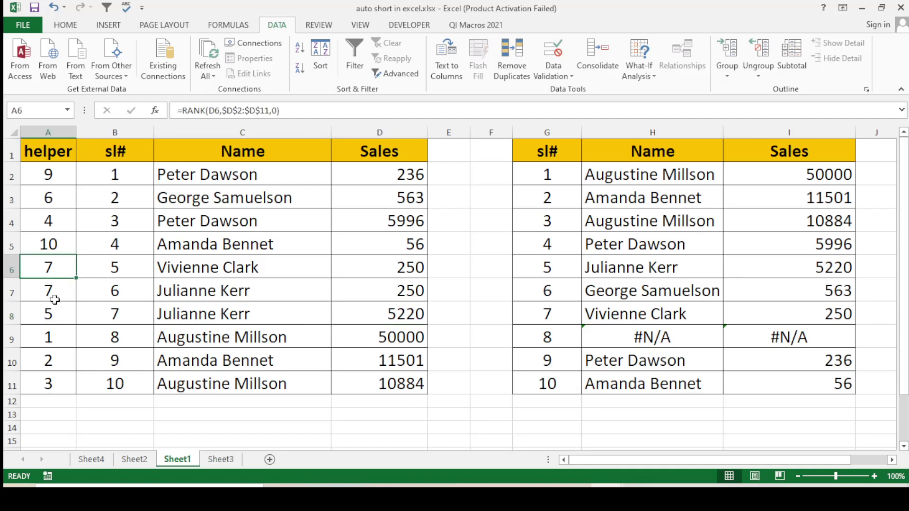
{"action": "left_click", "coordinate": [55, 300]}
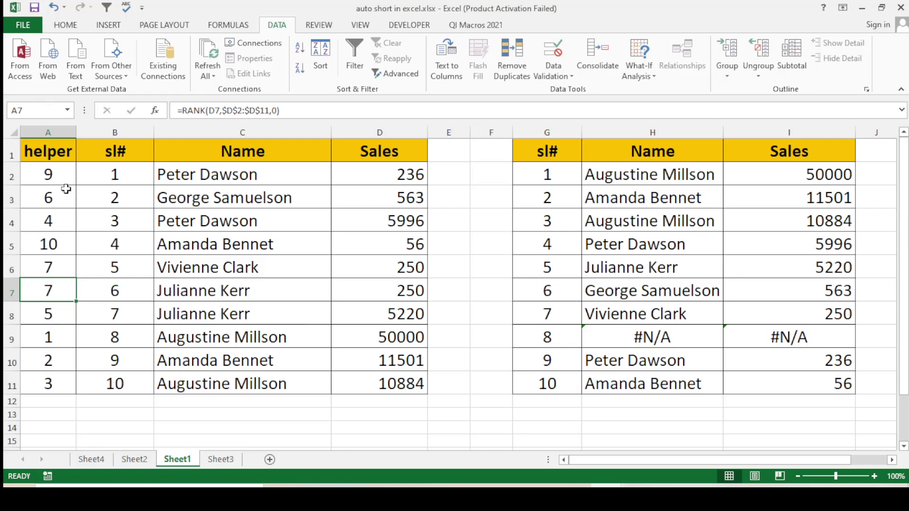
{"action": "double_click", "coordinate": [63, 175]}
{"action": "left_click", "coordinate": [288, 110]}
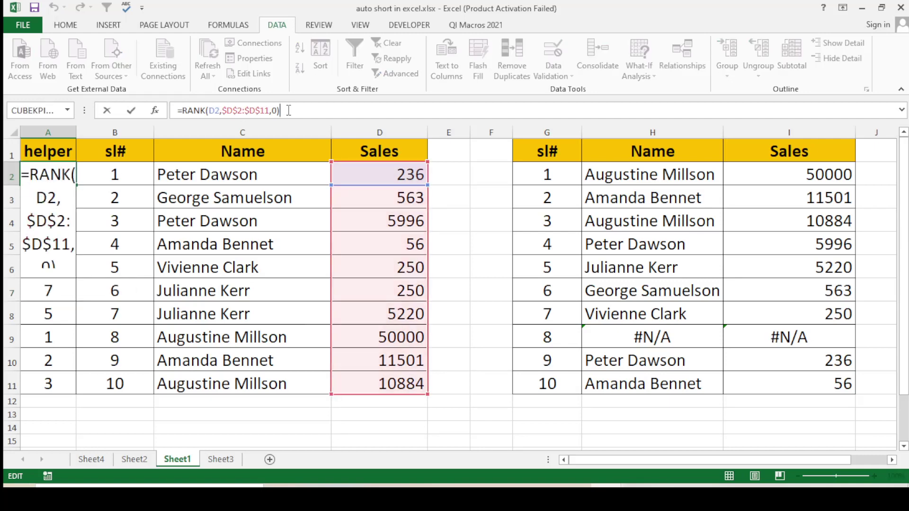
{"action": "type", "text": "+c"}
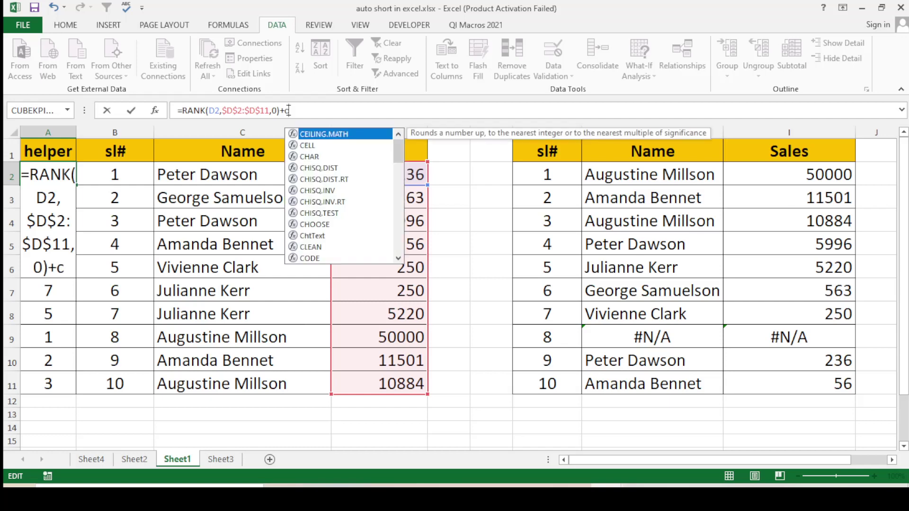
{"action": "type", "text": "oun"}
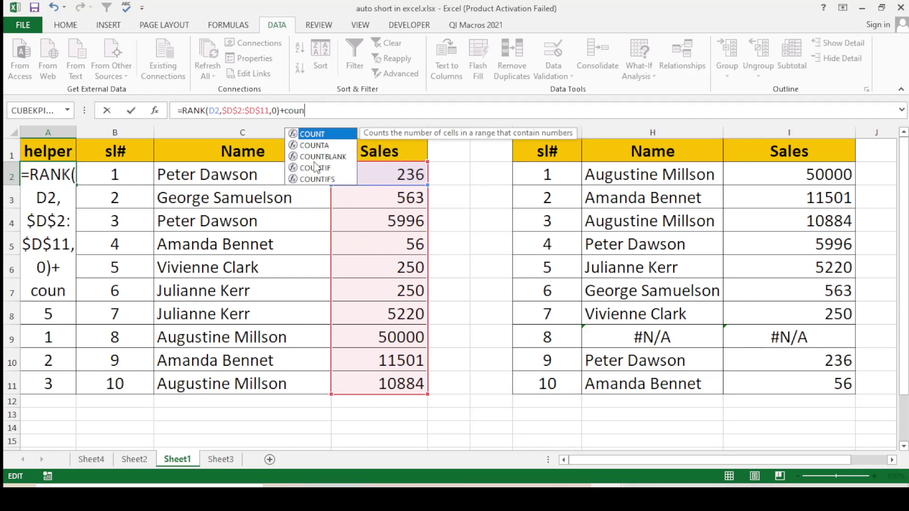
{"action": "double_click", "coordinate": [315, 168]}
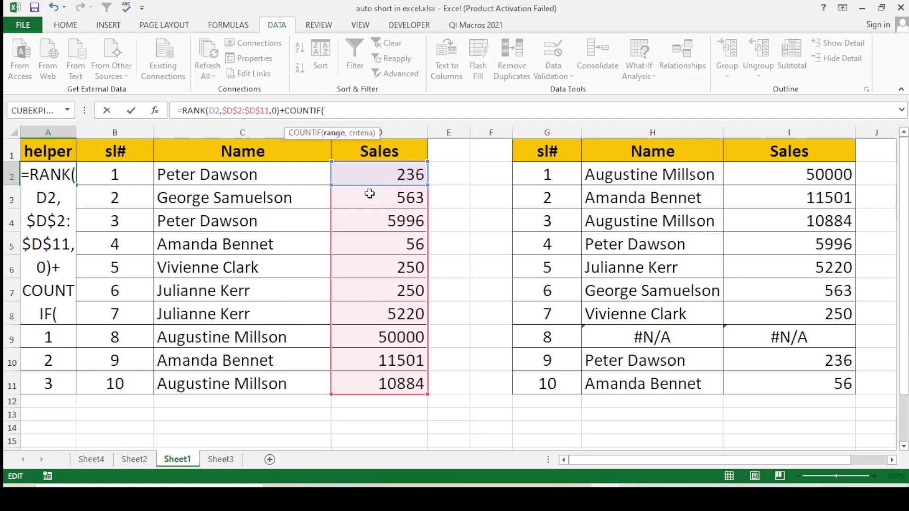
Complete the COUNTIF arguments as ($D$2:D2,D2) and enter the formula, so A2 shows 10.
{"action": "left_click", "coordinate": [372, 177]}
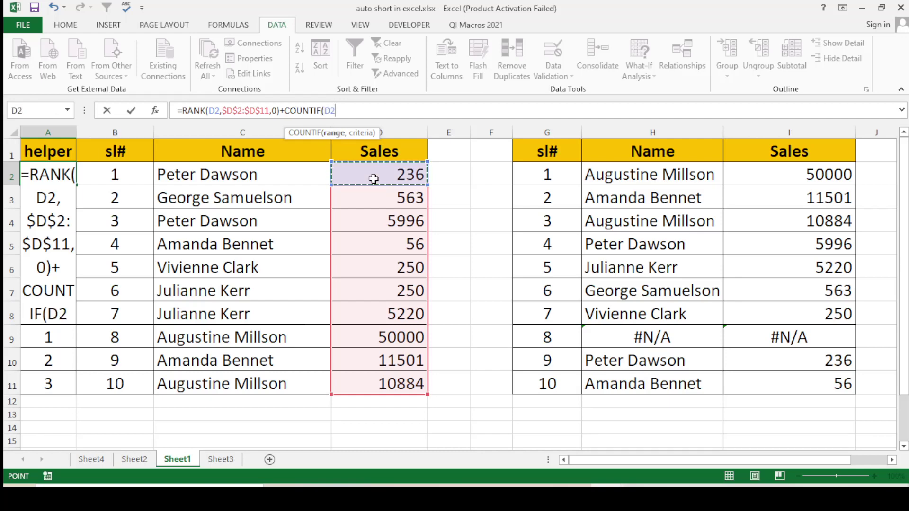
{"action": "key", "text": "F8"}
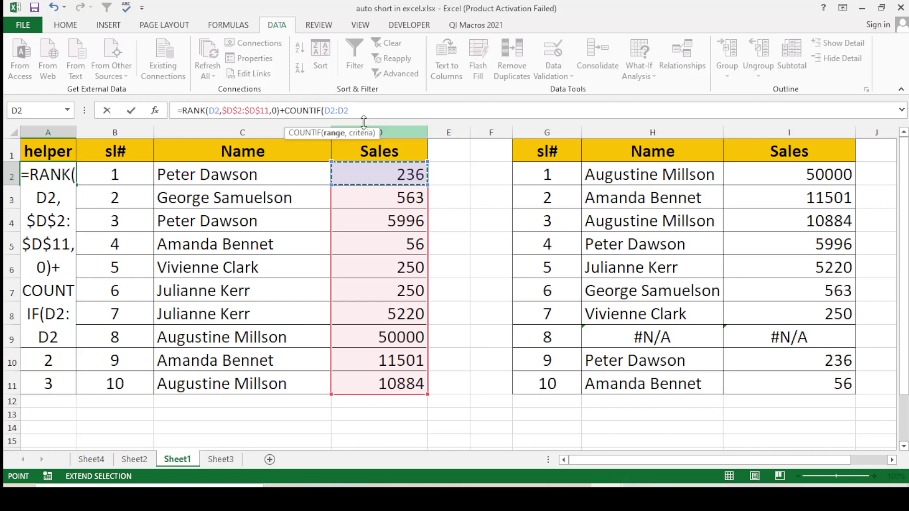
{"action": "left_click_drag", "start_coordinate": [349, 111], "coordinate": [330, 111]}
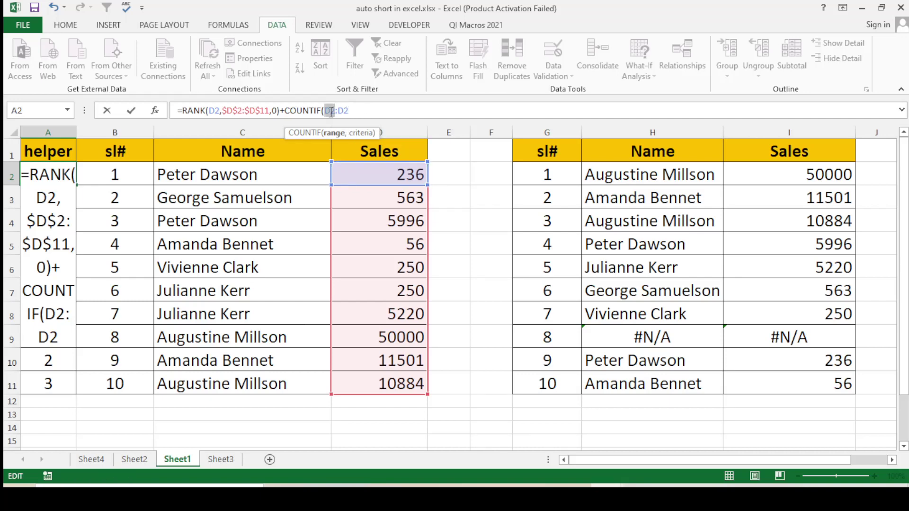
{"action": "key", "text": "F4"}
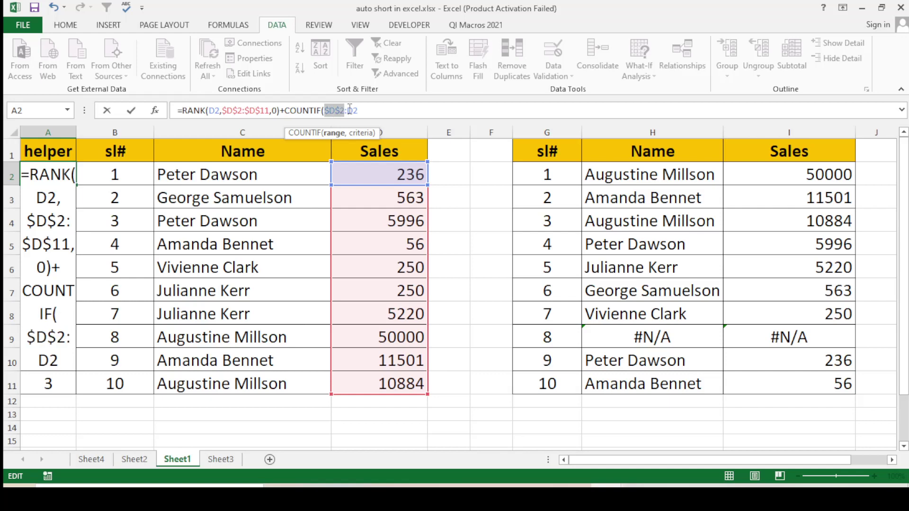
{"action": "left_click", "coordinate": [373, 112]}
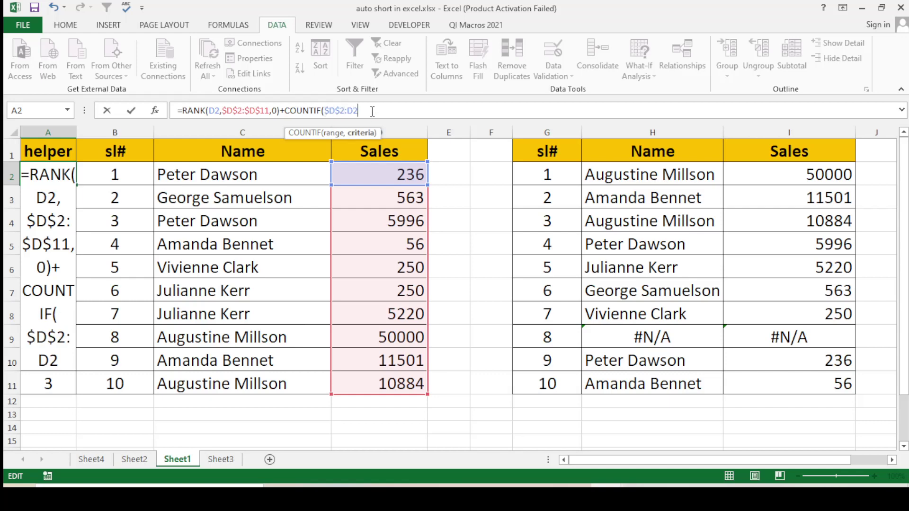
{"action": "type", "text": ","}
{"action": "left_click", "coordinate": [368, 174]}
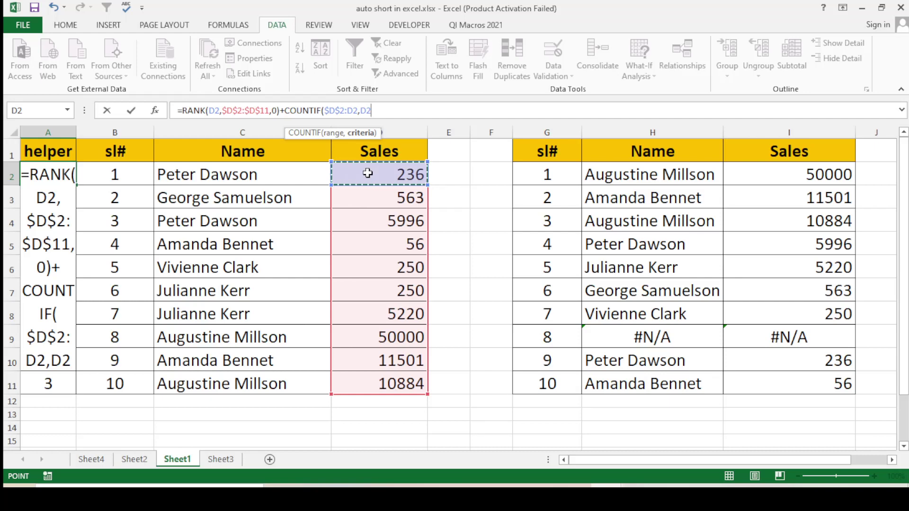
{"action": "type", "text": ")"}
{"action": "key", "text": "Return"}
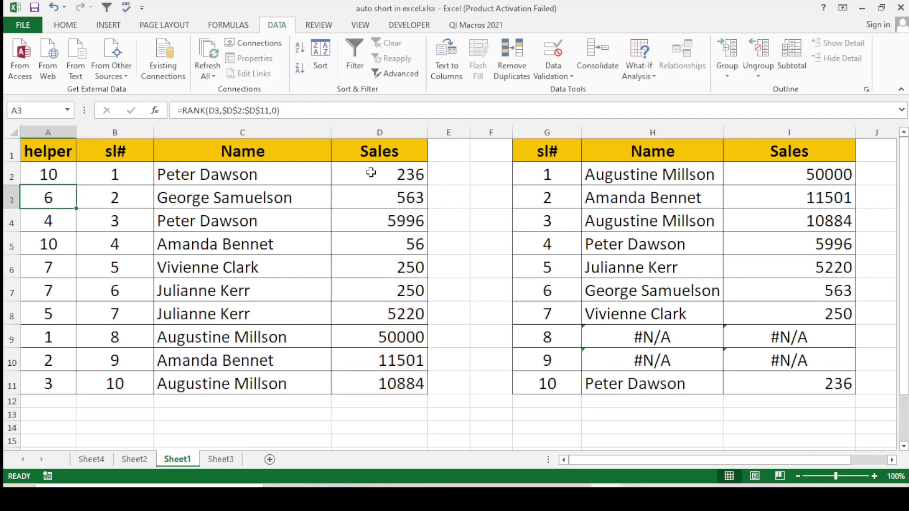
Fill the original helper formula down to A11 and inspect A9's references.
{"action": "left_click", "coordinate": [66, 180]}
{"action": "double_click", "coordinate": [77, 184]}
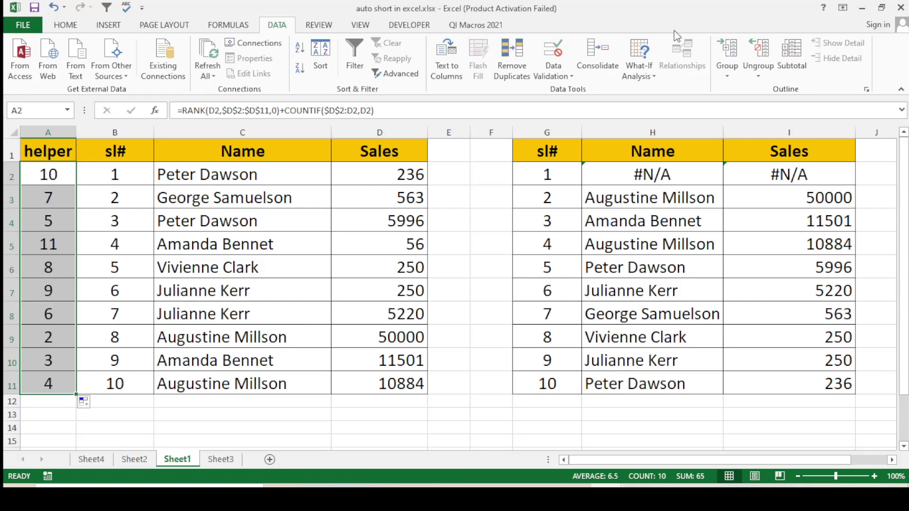
{"action": "left_click", "coordinate": [63, 339]}
{"action": "left_click", "coordinate": [400, 108]}
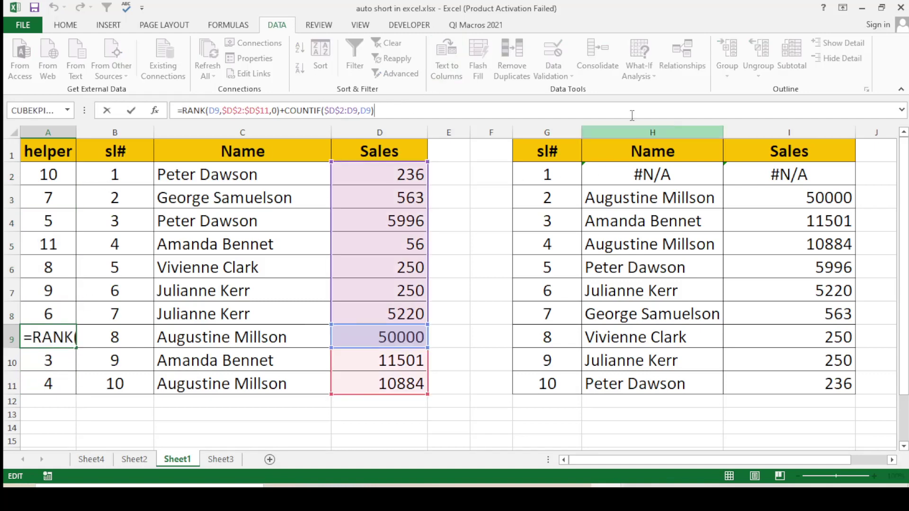
{"action": "left_click", "coordinate": [63, 173]}
Append -1 to the A2 helper formula and fill it down to A11.
{"action": "double_click", "coordinate": [67, 176]}
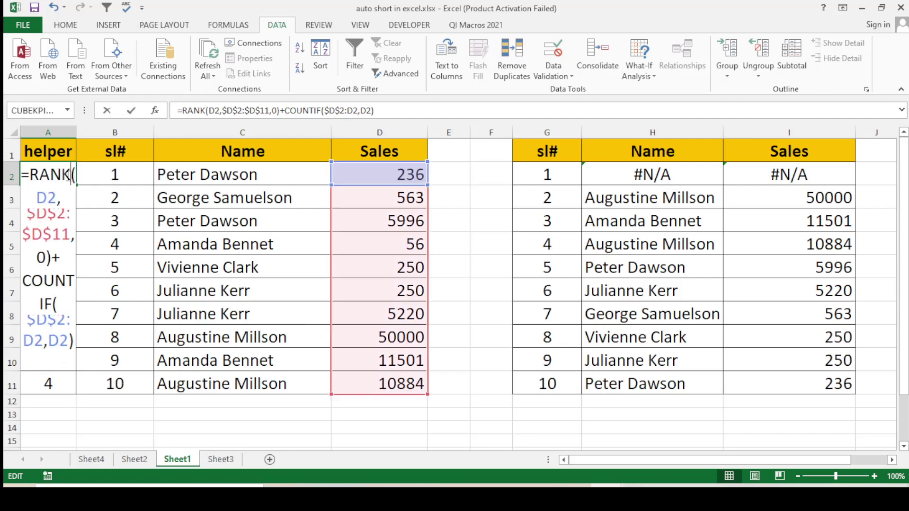
{"action": "type", "text": "-"}
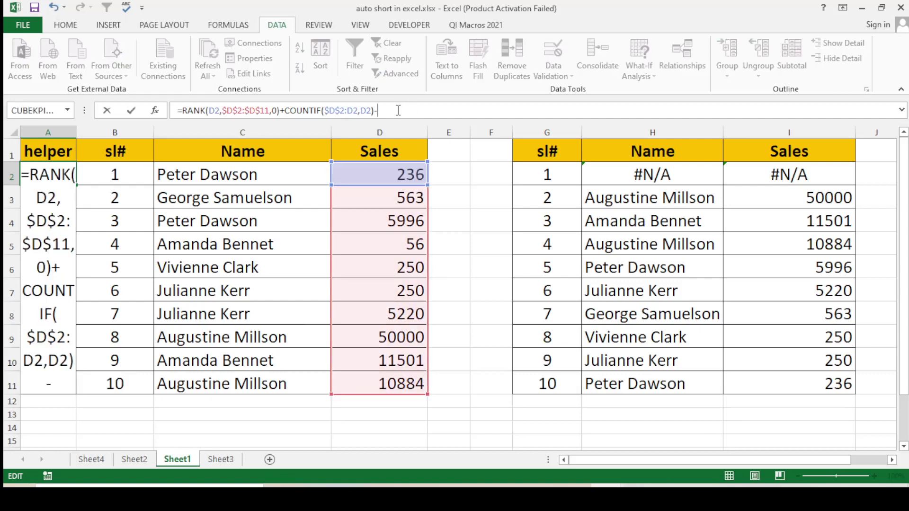
{"action": "type", "text": "1"}
{"action": "key", "text": "Return"}
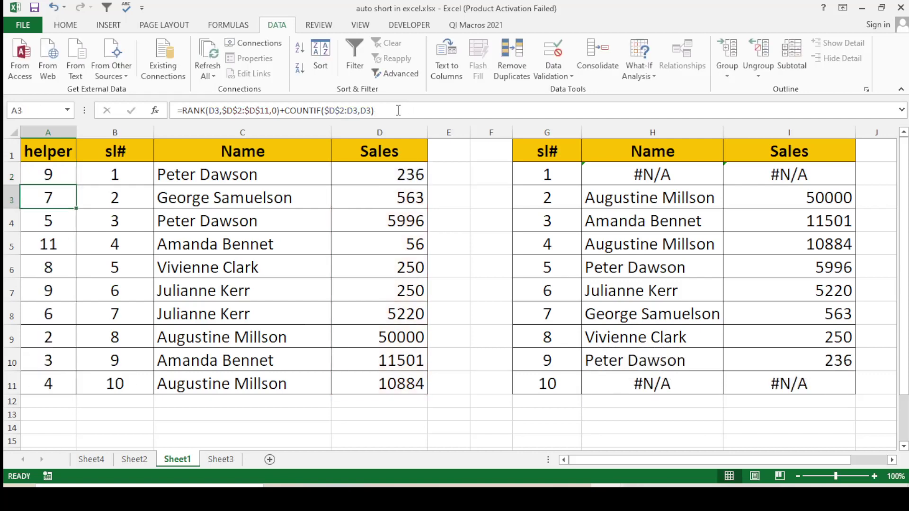
{"action": "left_click", "coordinate": [45, 179]}
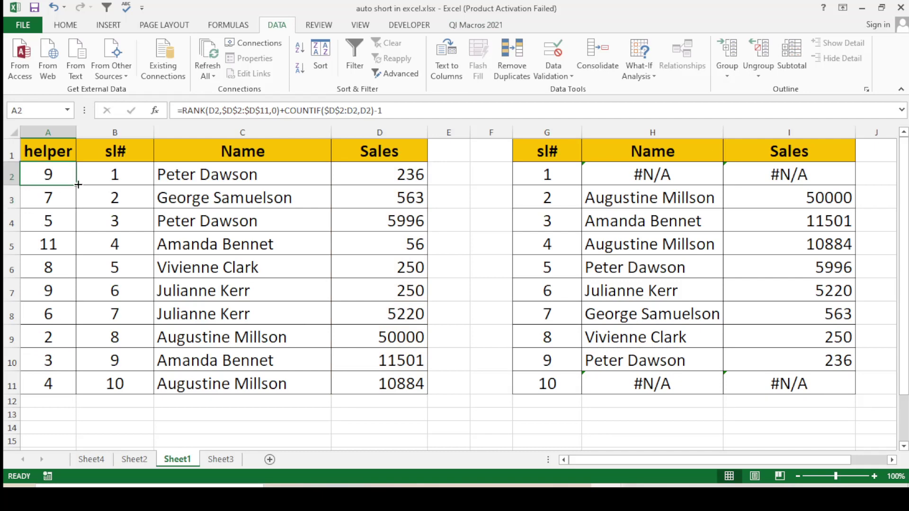
{"action": "double_click", "coordinate": [76, 185]}
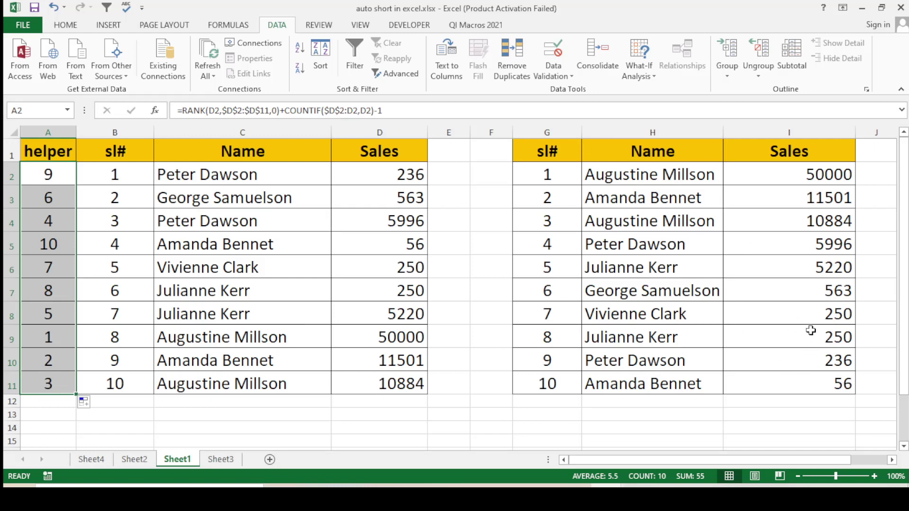
Replace the 10884 sale in D11 with 25 and recheck the cell.
{"action": "left_click", "coordinate": [396, 388]}
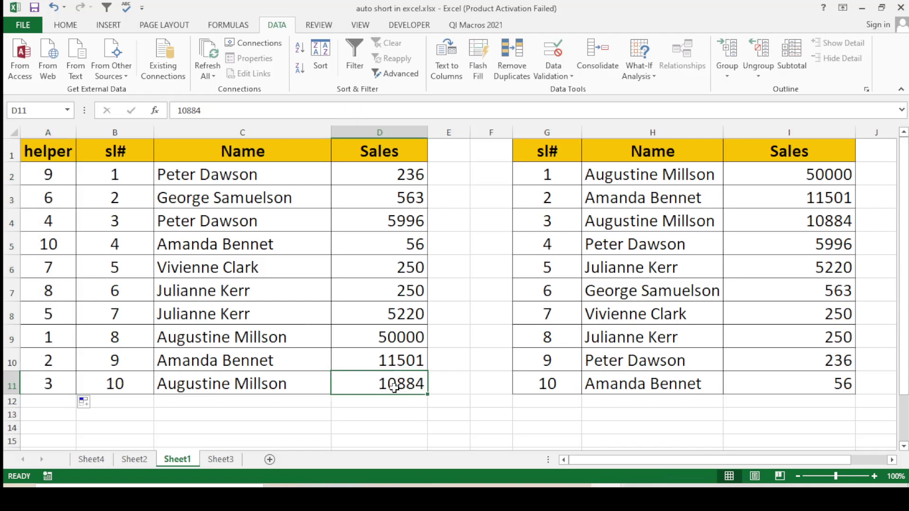
{"action": "type", "text": "25"}
{"action": "key", "text": "Return"}
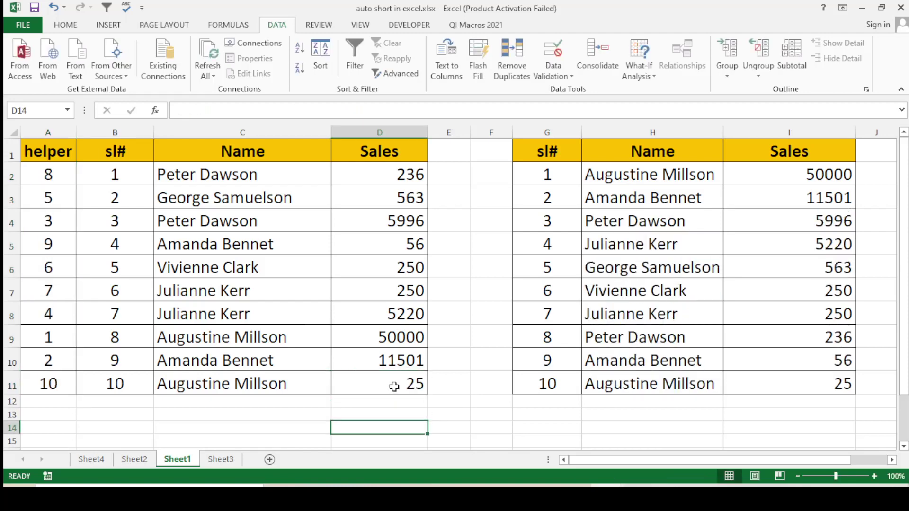
{"action": "left_click", "coordinate": [412, 374]}
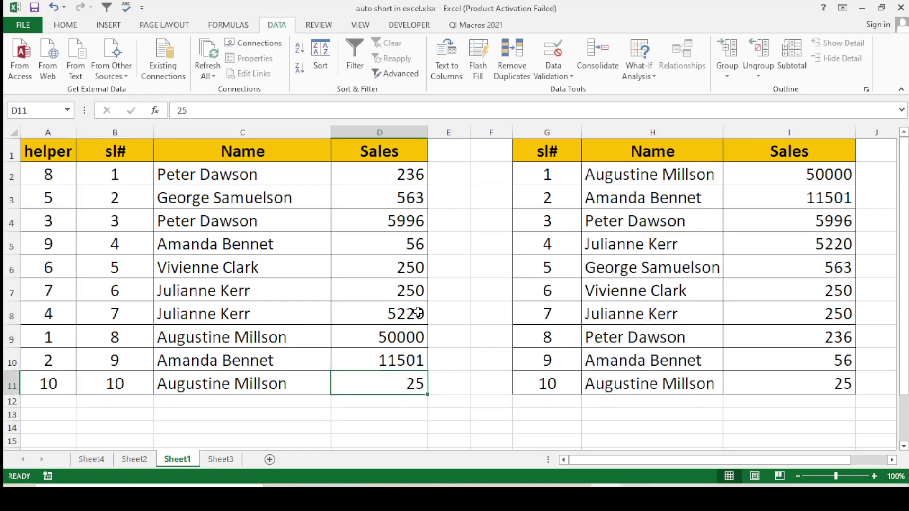